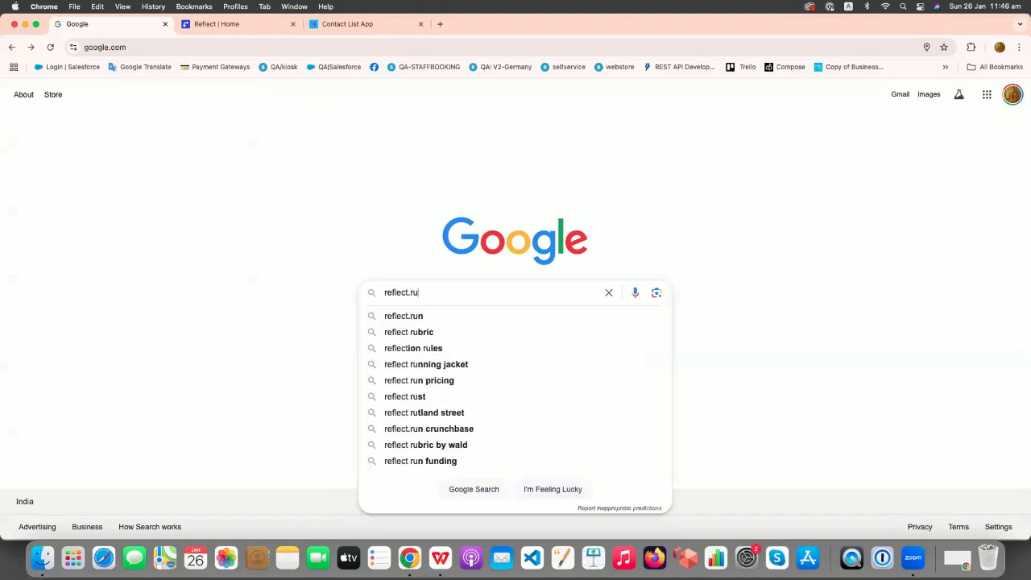
Search Google for reflect.run, open the Reflect site and go to its Try for free sign-up form.
key("Return")
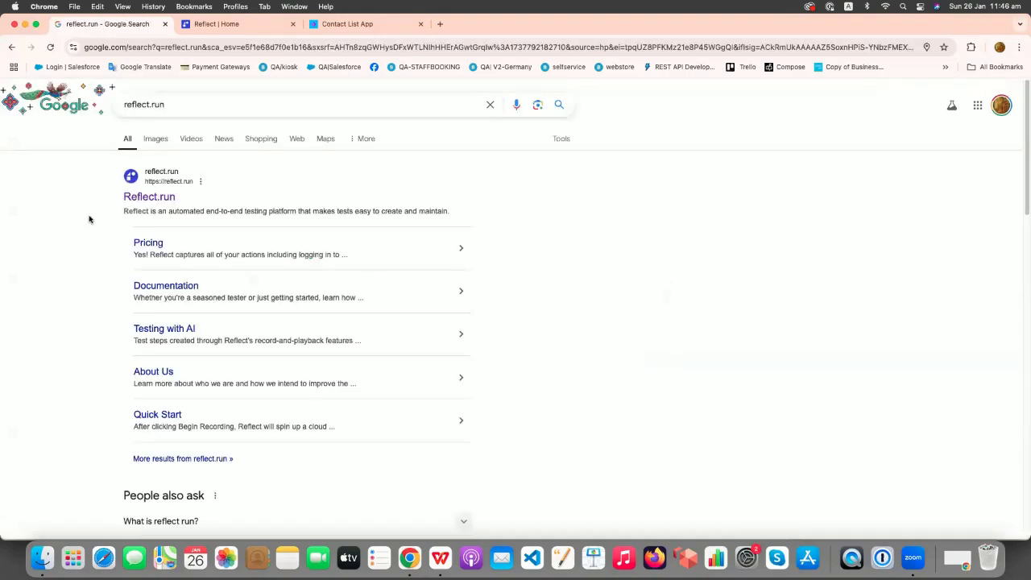
left_click(138, 202)
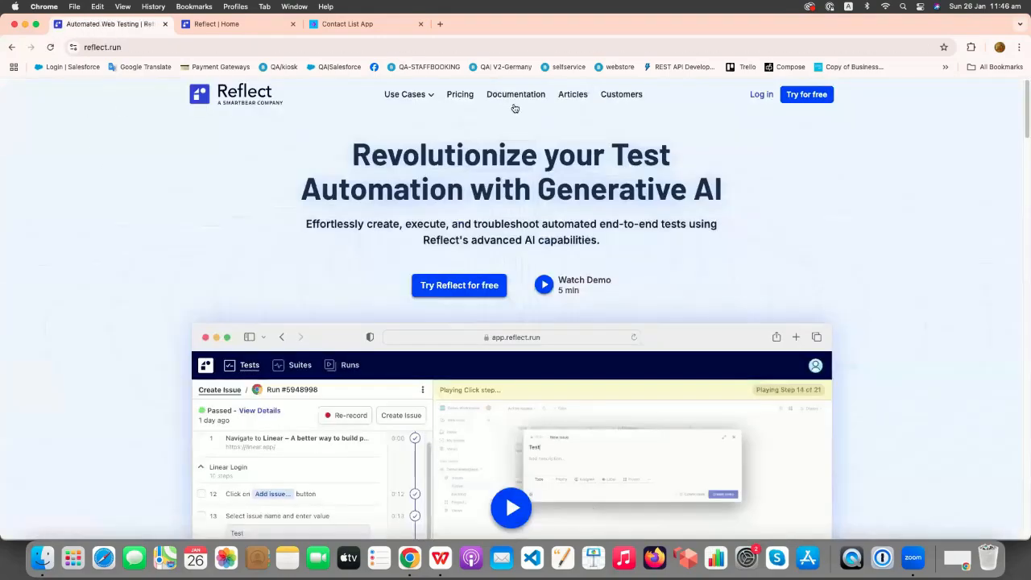
left_click(796, 96)
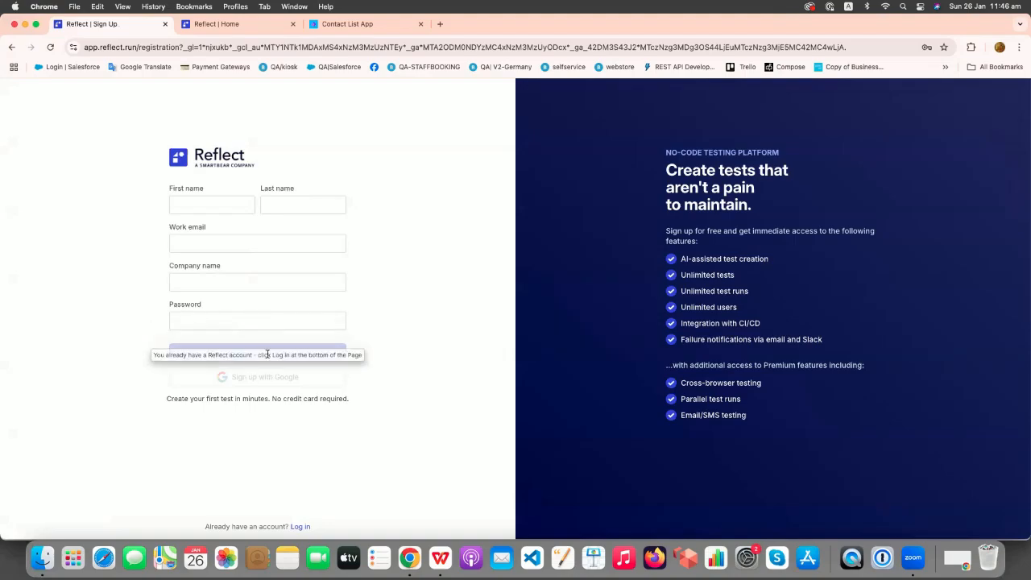
Go to the Reflect Home tab's empty All Tests page and choose Create Test.
left_click(230, 25)
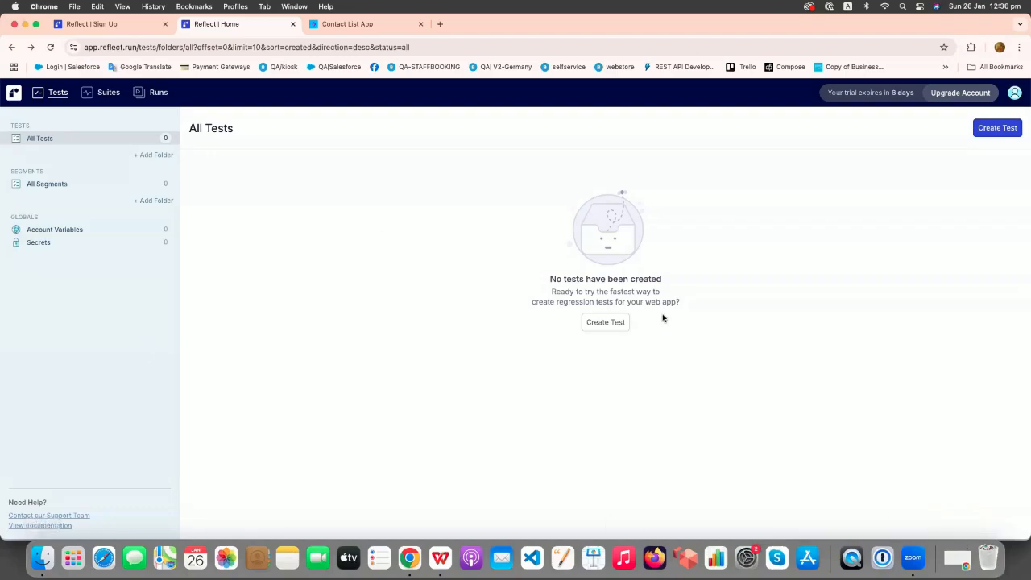
left_click(997, 129)
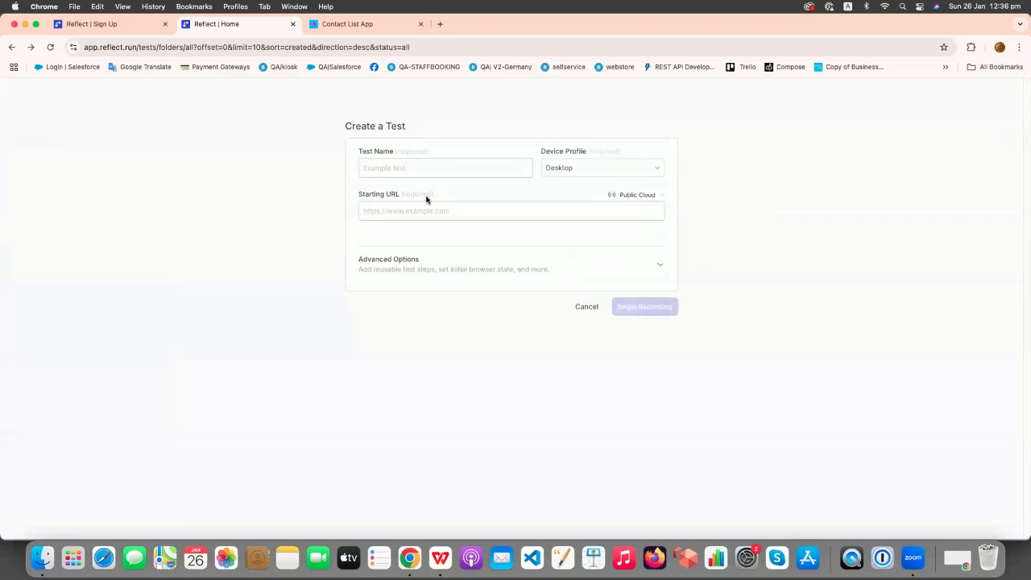
Copy the Contact List App's address into the new test's Starting URL.
left_click(354, 25)
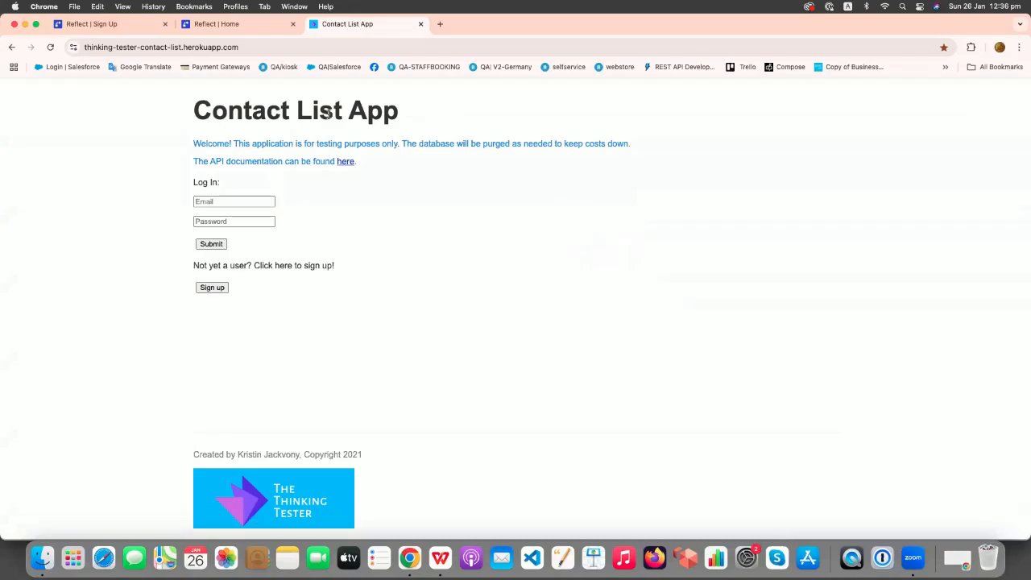
left_click(263, 48)
key("super+c")
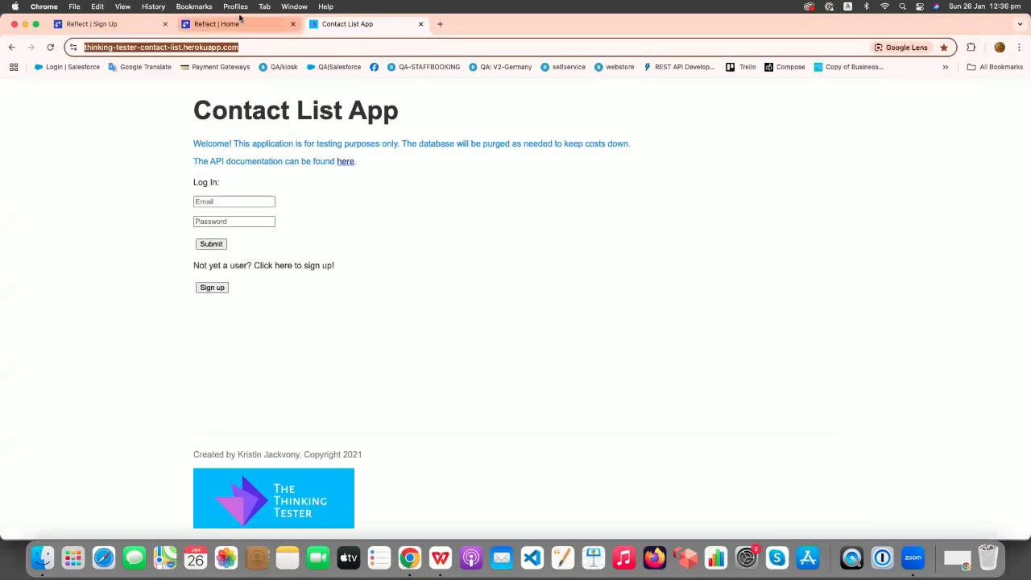
left_click(247, 25)
key("super+v")
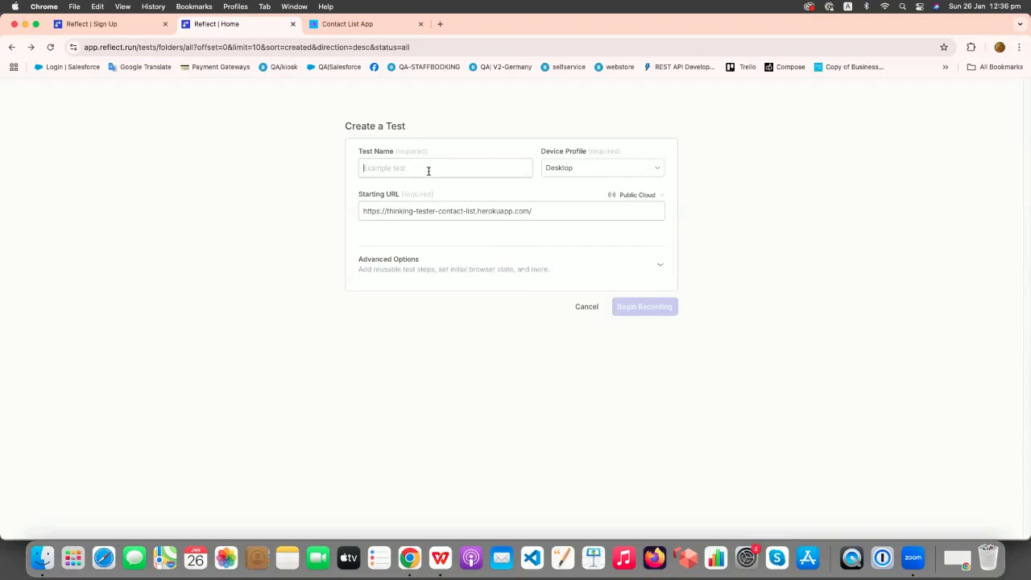
Name the test 'Test case for creating a new contact', keep Desktop, and begin recording.
type("Test ")
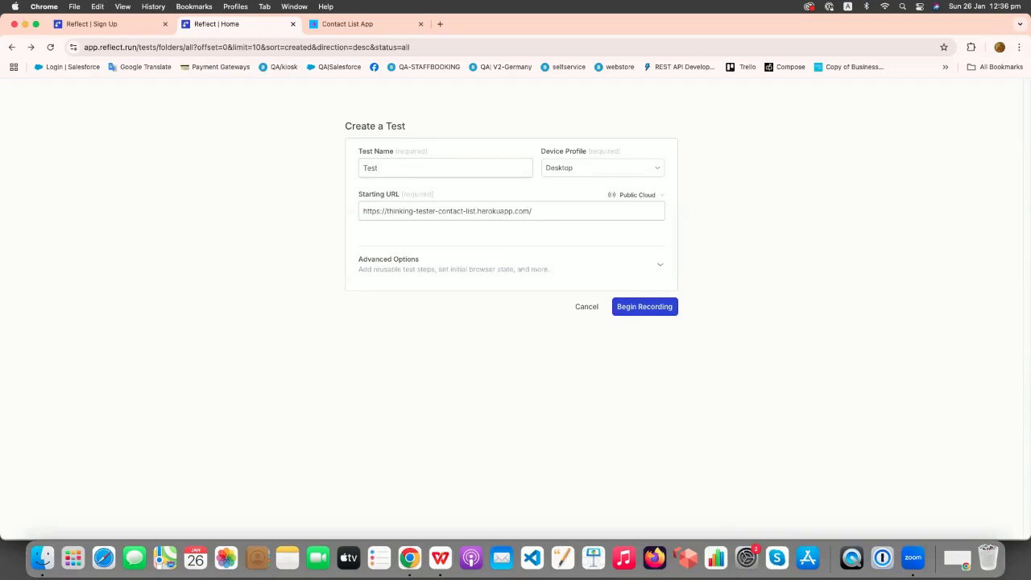
type("case for creating a new contact")
right_click(422, 168)
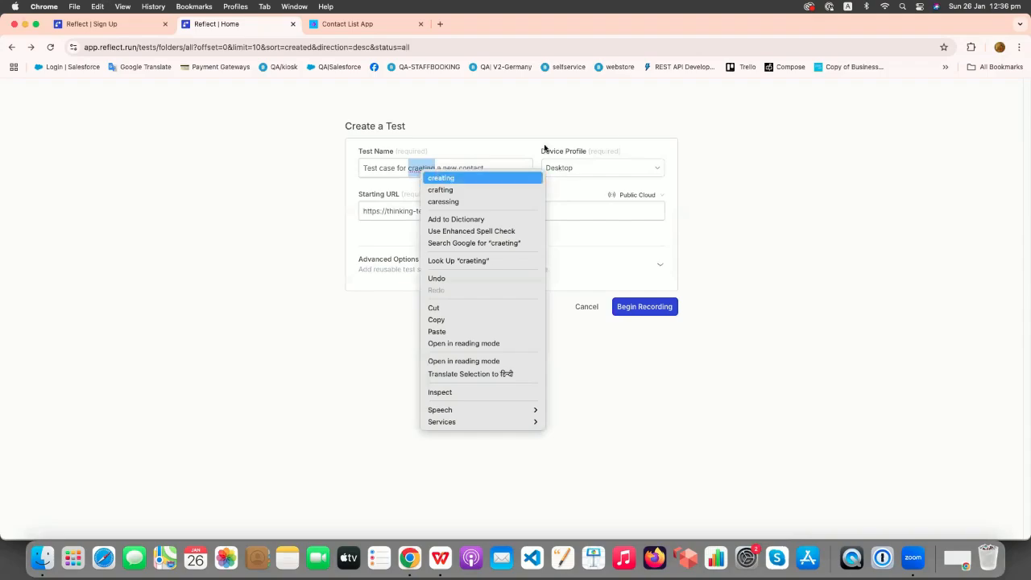
left_click(448, 175)
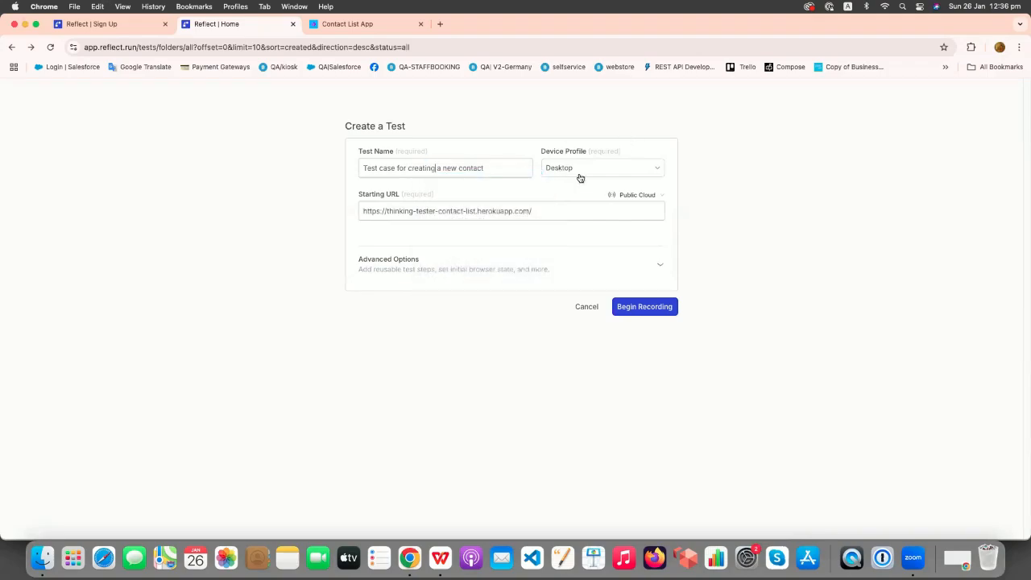
left_click(578, 172)
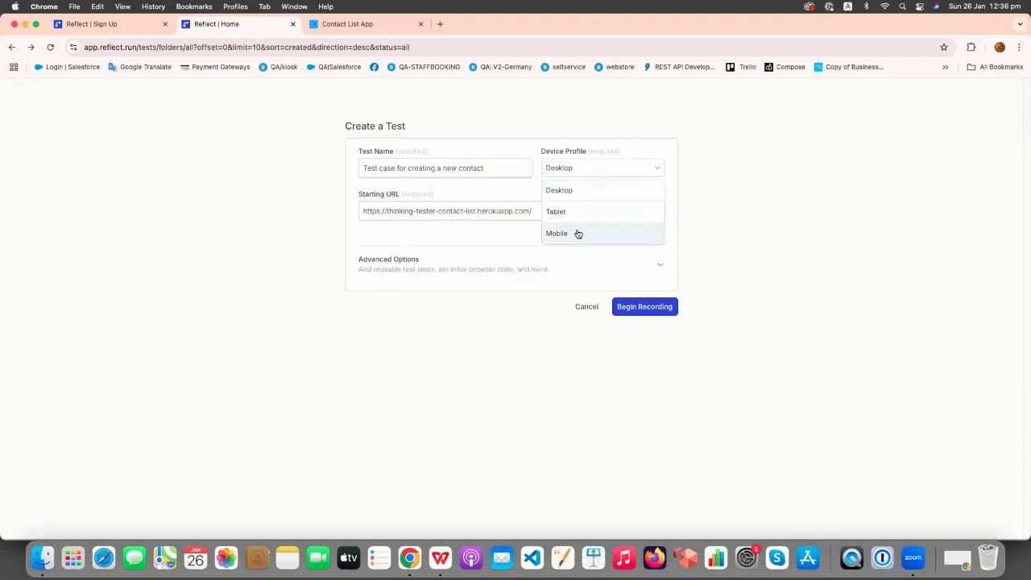
left_click(578, 193)
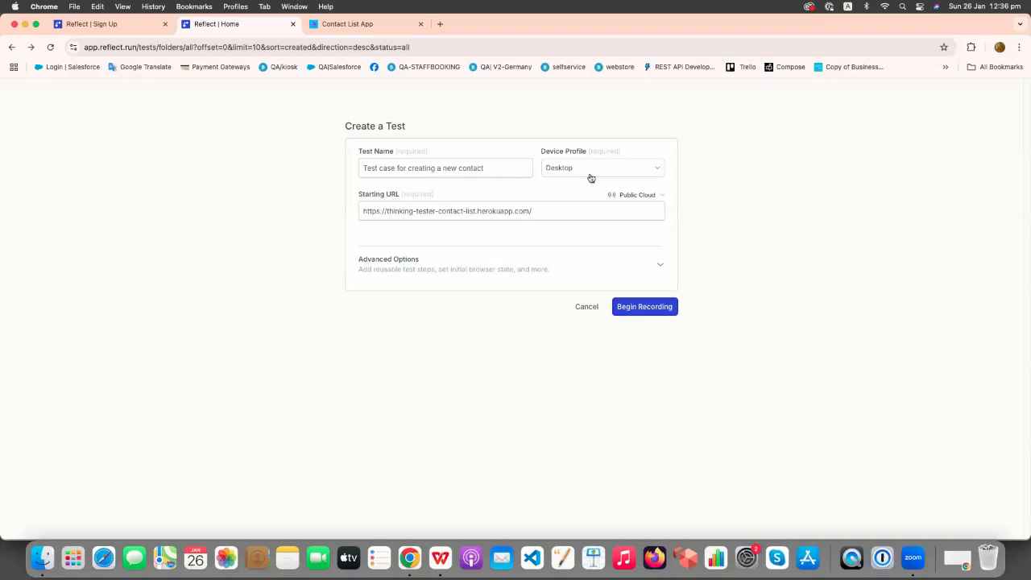
left_click(659, 307)
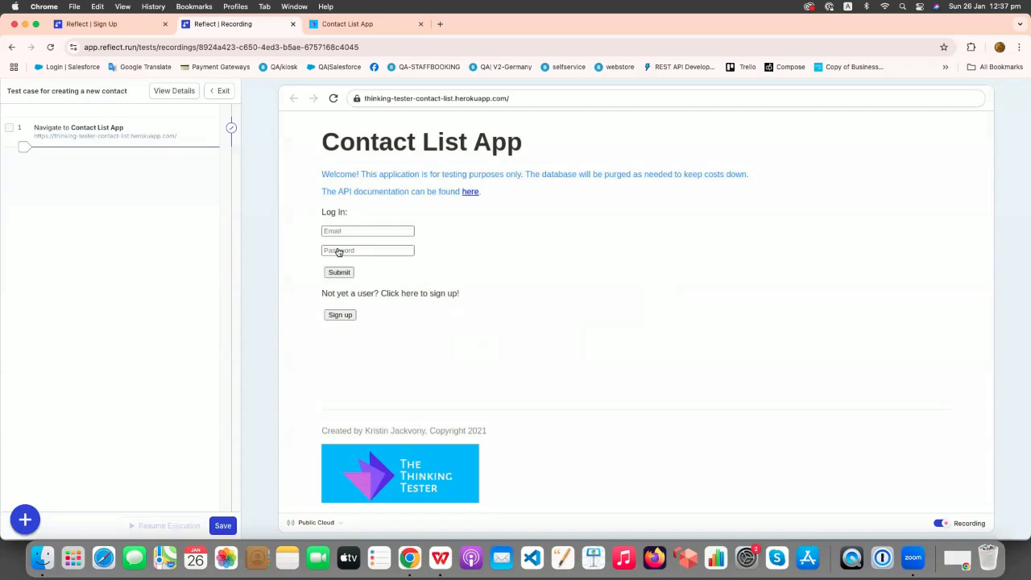
Log into the Contact List App with the account's email and password.
left_click(382, 232)
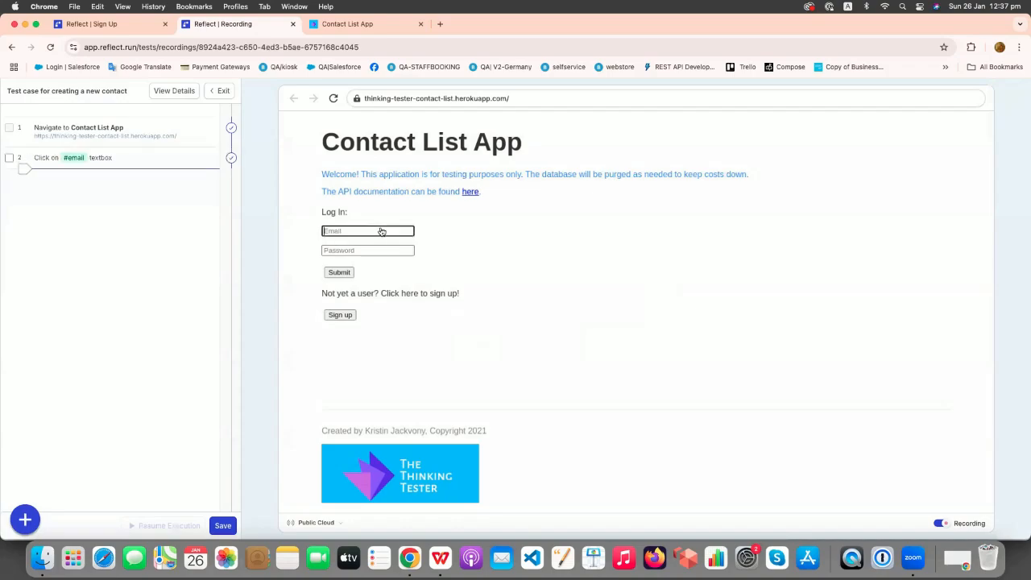
key("Tab")
type("•••••••")
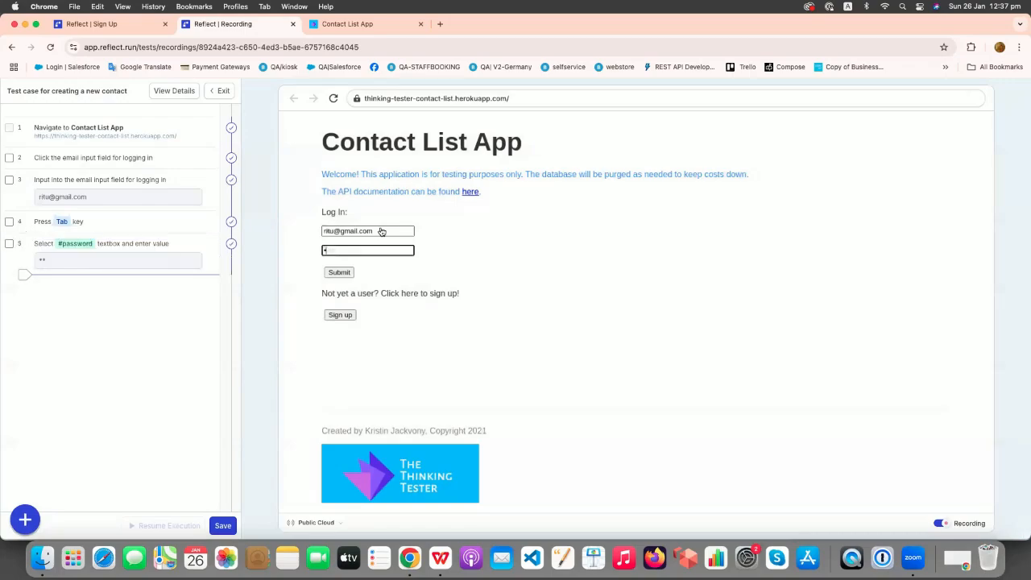
left_click(337, 272)
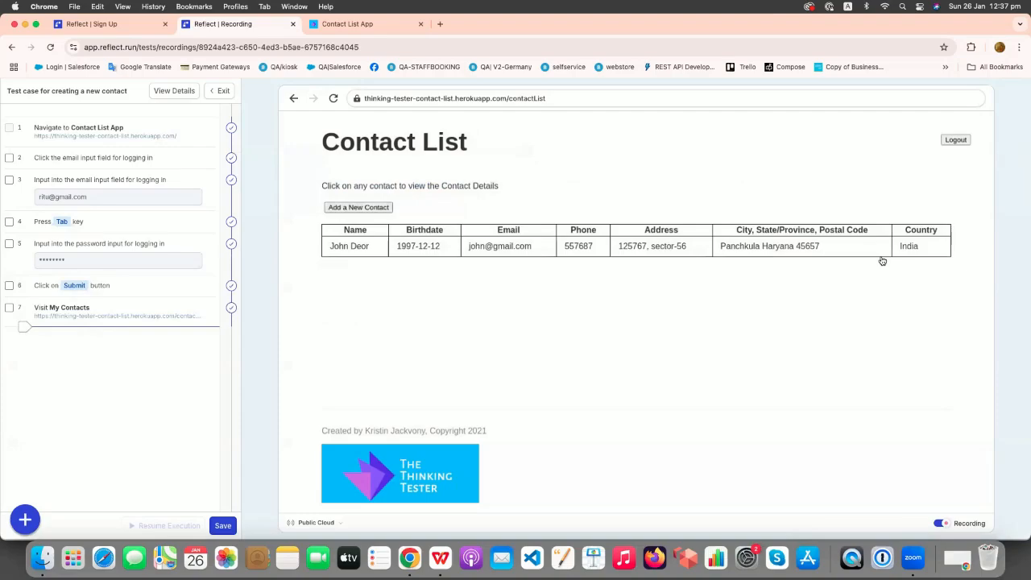
Open Add a New Contact and enter the first name, last name, birth date, email and phone.
left_click(358, 208)
left_click(396, 187)
left_click(529, 186)
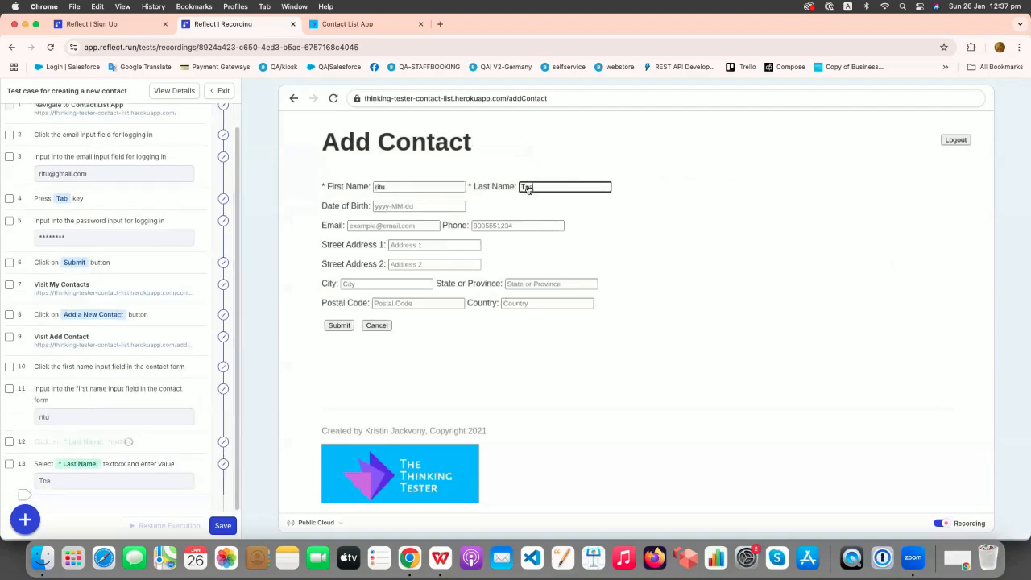
left_click(430, 208)
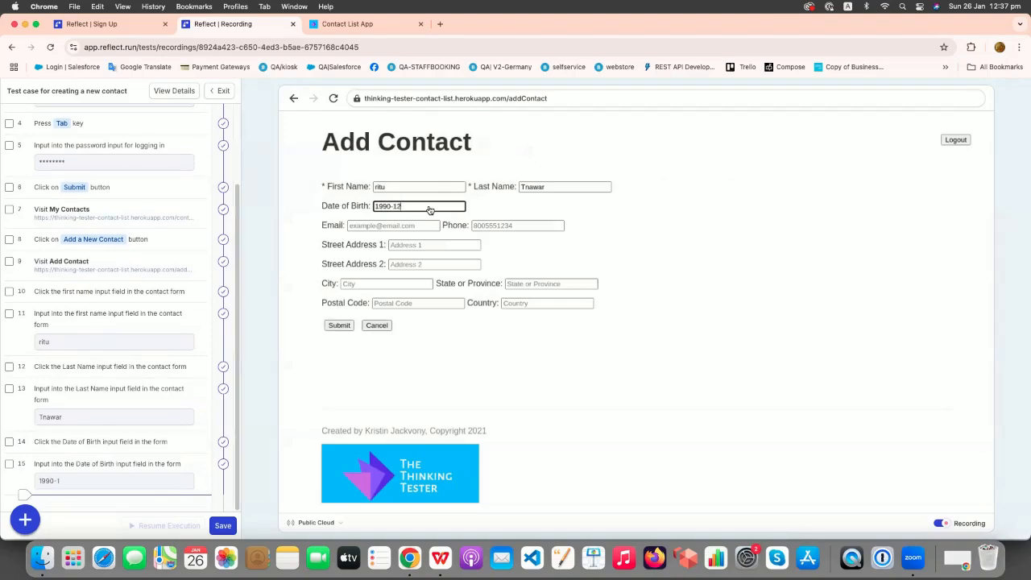
left_click(411, 225)
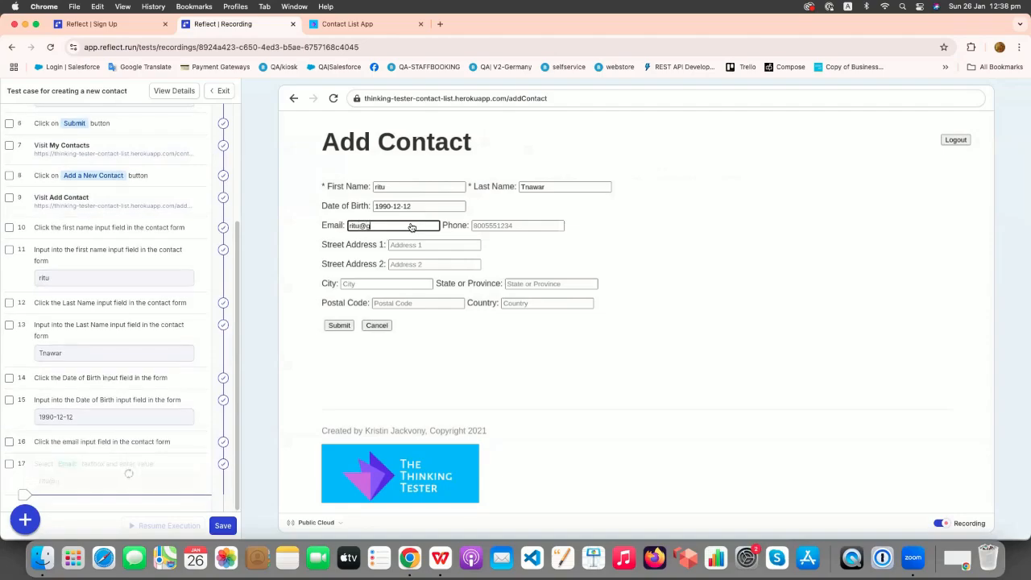
left_click(487, 228)
type("34353")
Enter the contact's street address, city and country India, then submit the form.
left_click(437, 247)
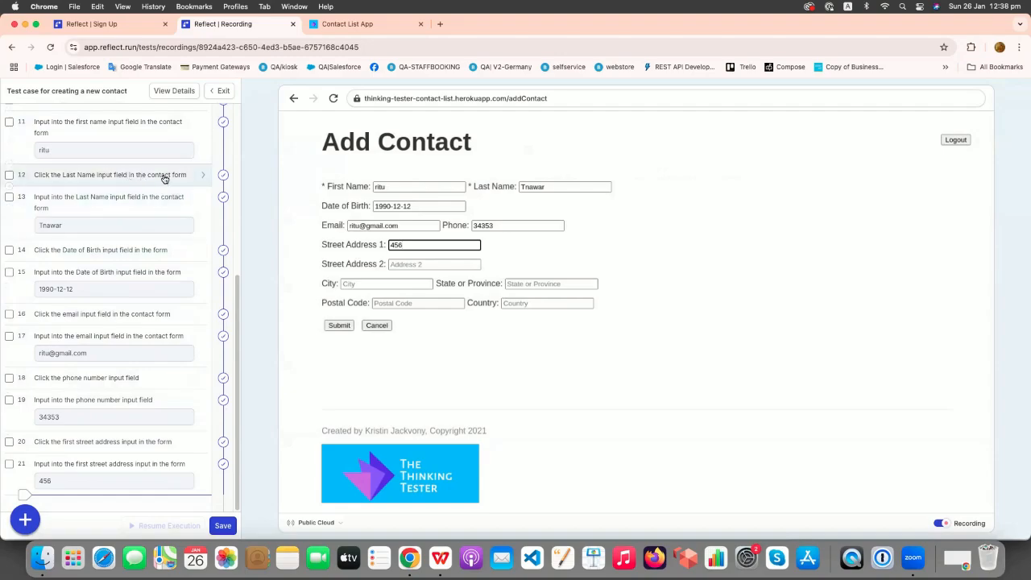
scroll(113, 346, "up", 5)
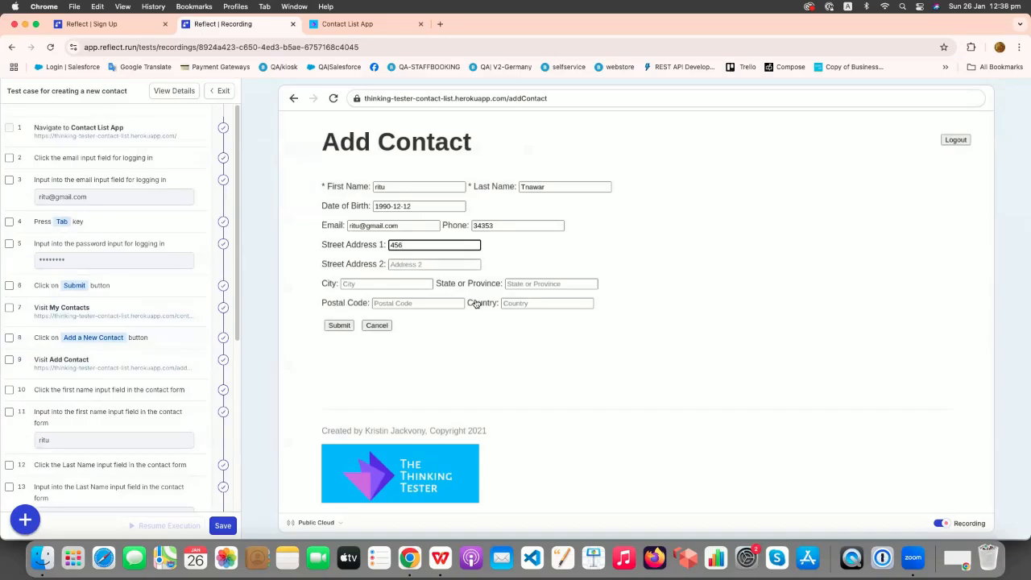
left_click(379, 284)
left_click(553, 304)
type("India")
left_click(339, 325)
Correct the invalid phone number and resubmit the new contact.
left_click(525, 244)
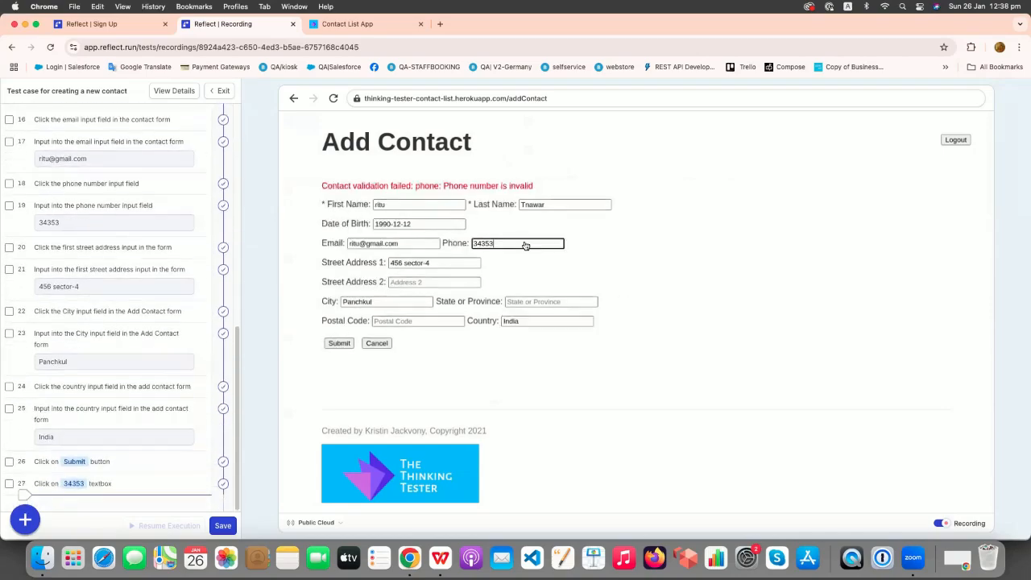
type("66666")
left_click(339, 343)
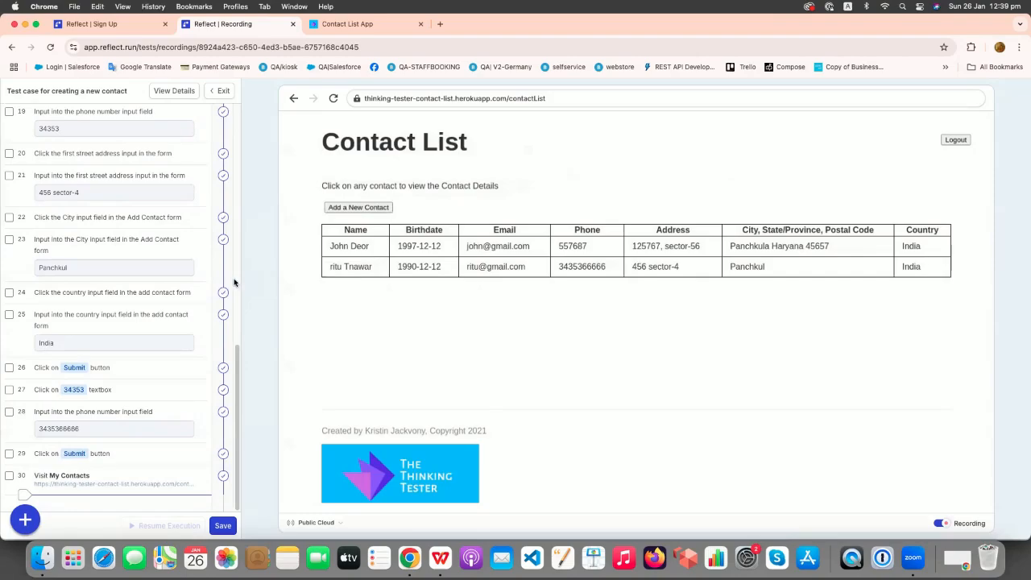
scroll(125, 300, "up", 6)
scroll(125, 300, "up", 3)
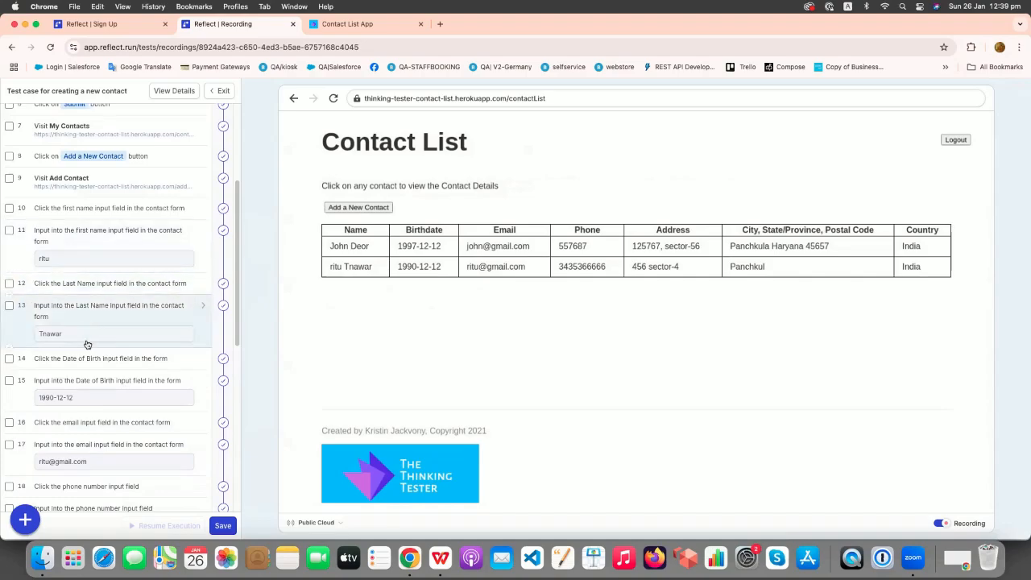
Replace the recorded first name with a new firstname parameter.
left_click(198, 240)
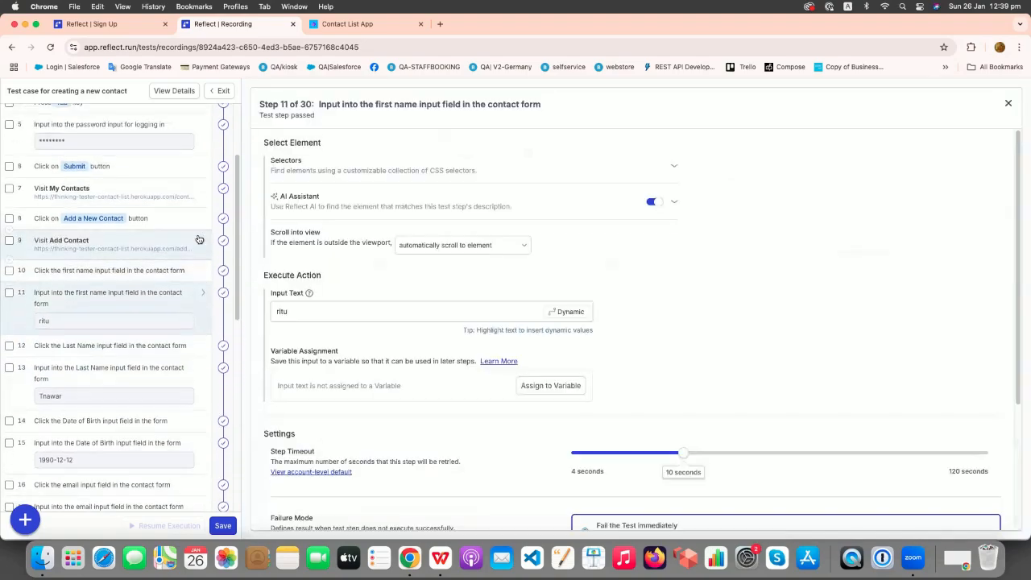
left_click(296, 316)
double_click(289, 313)
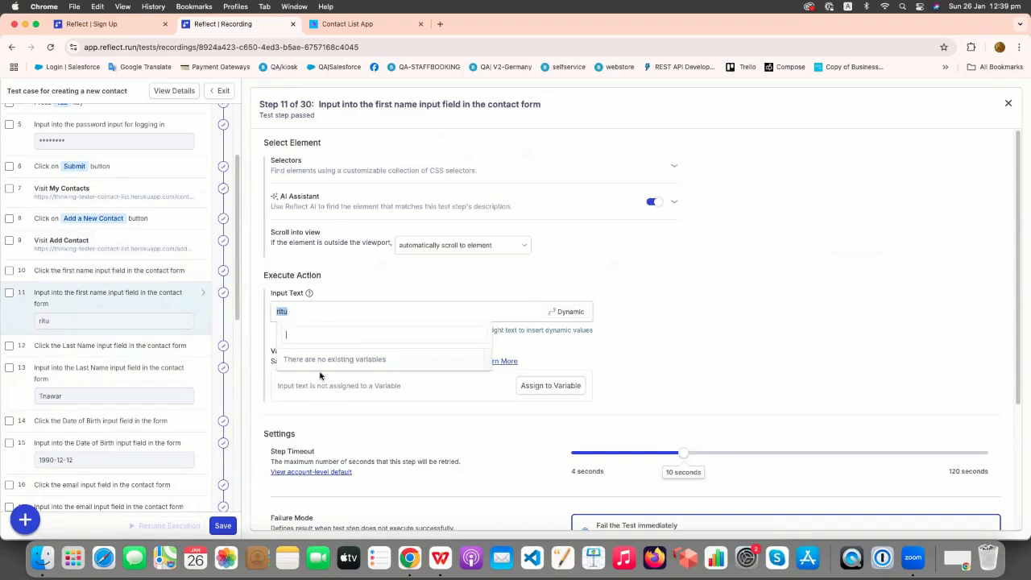
type("f")
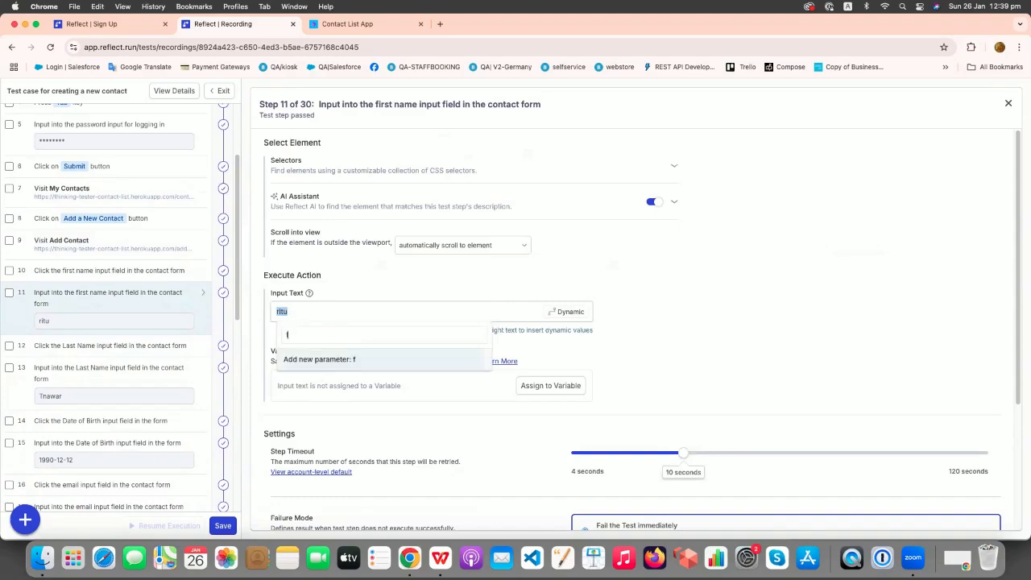
type("irstname")
key("Return")
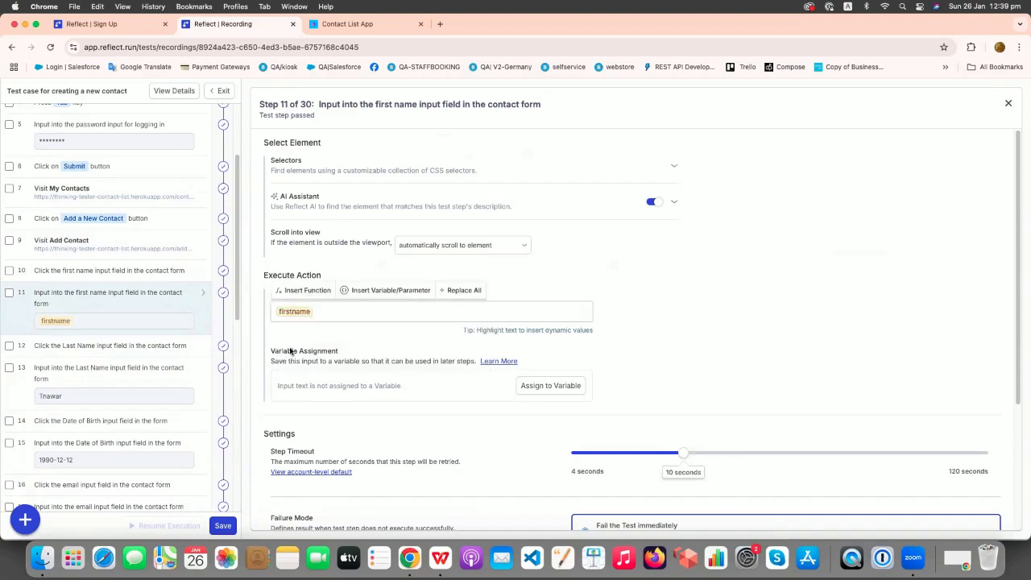
Replace the recorded last name with a new lastname parameter.
left_click(101, 385)
left_click(303, 311)
key("BackSpace")
key("BackSpace")
key("BackSpace")
key("BackSpace")
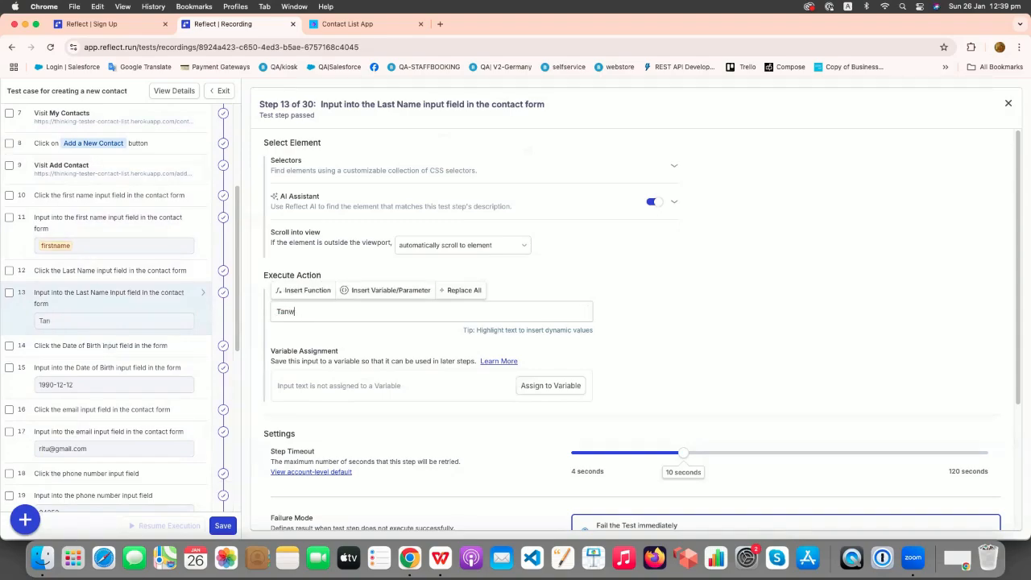
left_click_drag(322, 312, 271, 315)
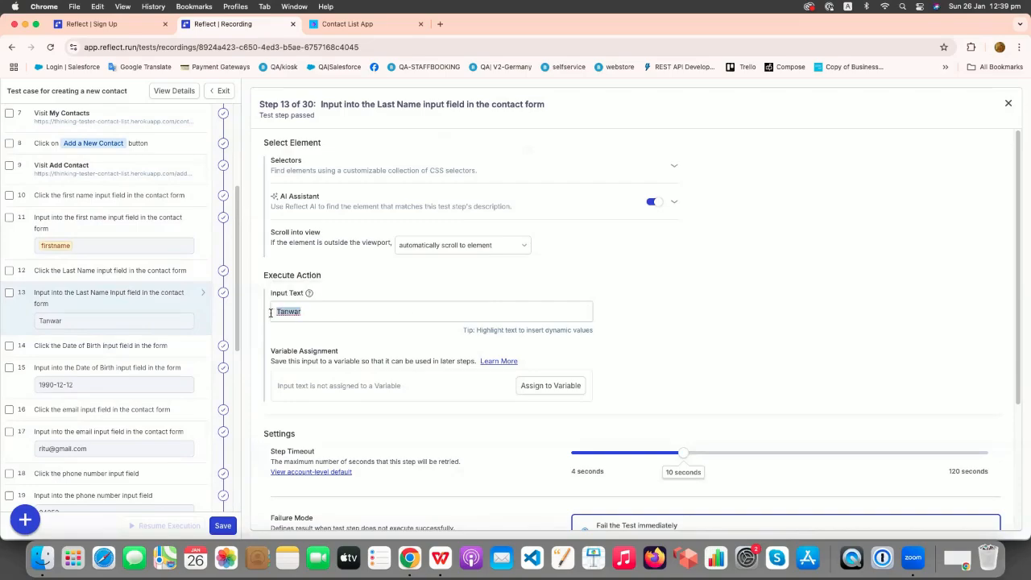
left_click(311, 367)
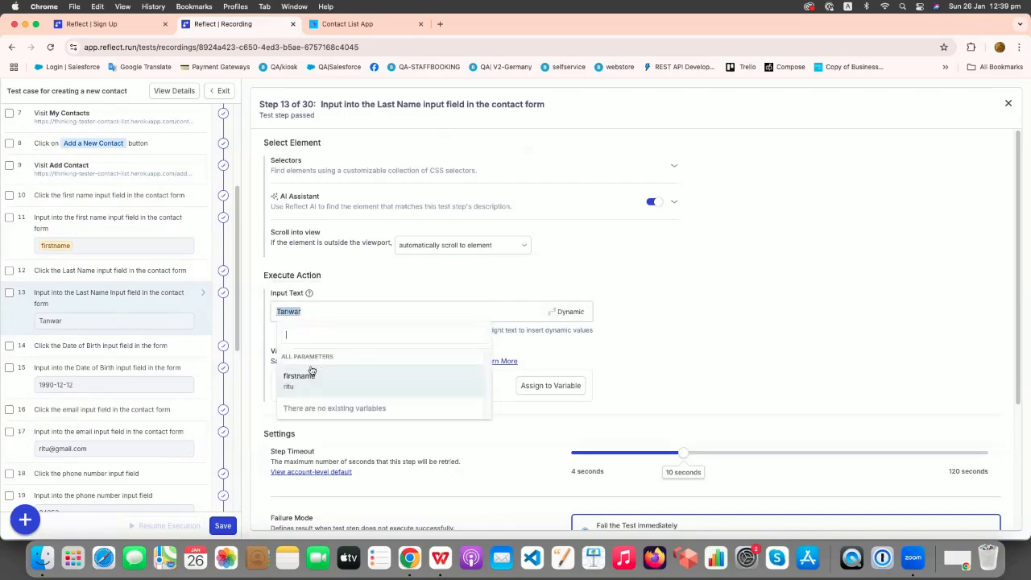
type("lastnam")
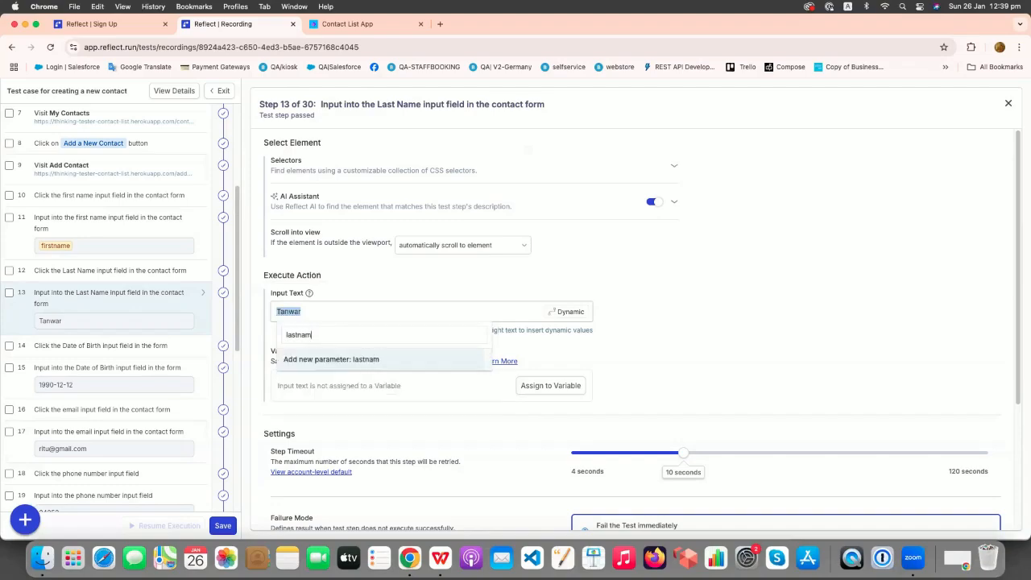
type("e")
key("Return")
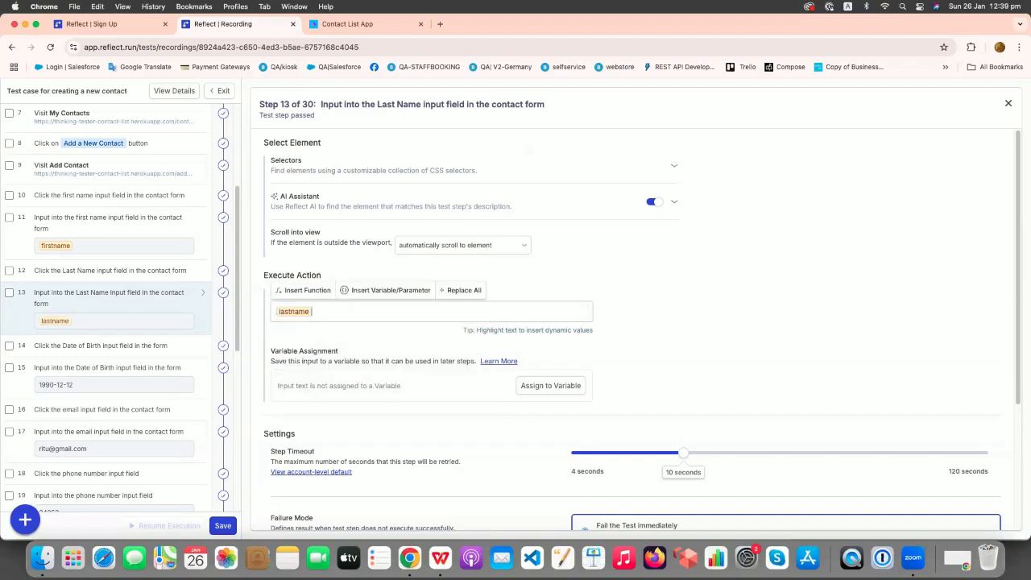
Replace the name part of the email step with the firstname parameter.
left_click(112, 450)
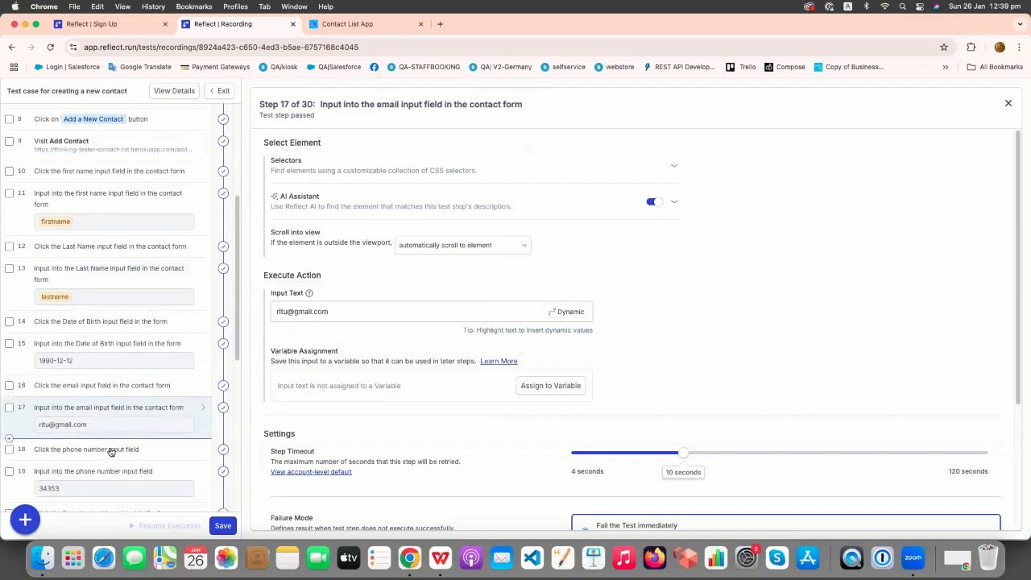
double_click(287, 312)
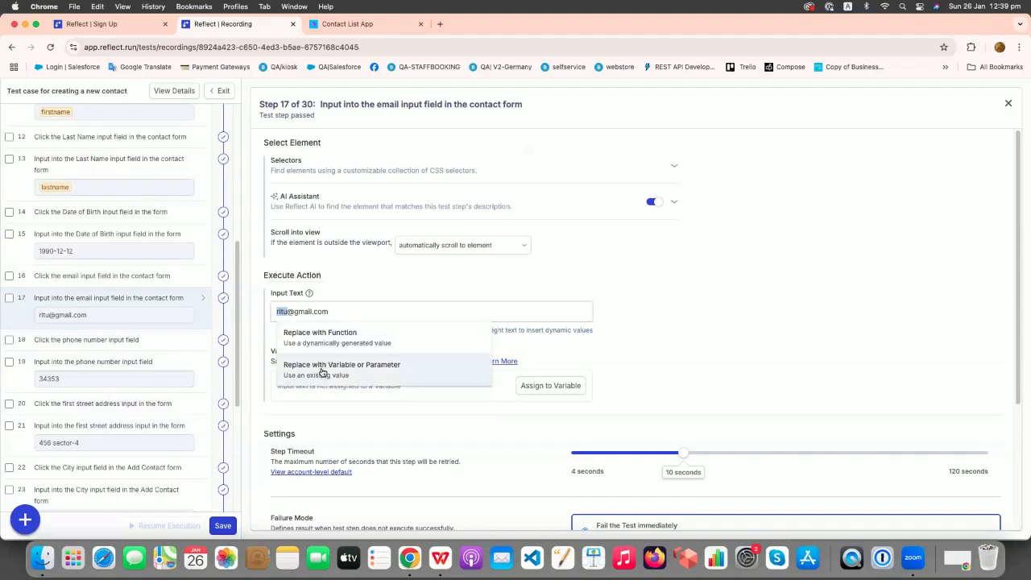
left_click(321, 367)
left_click(320, 385)
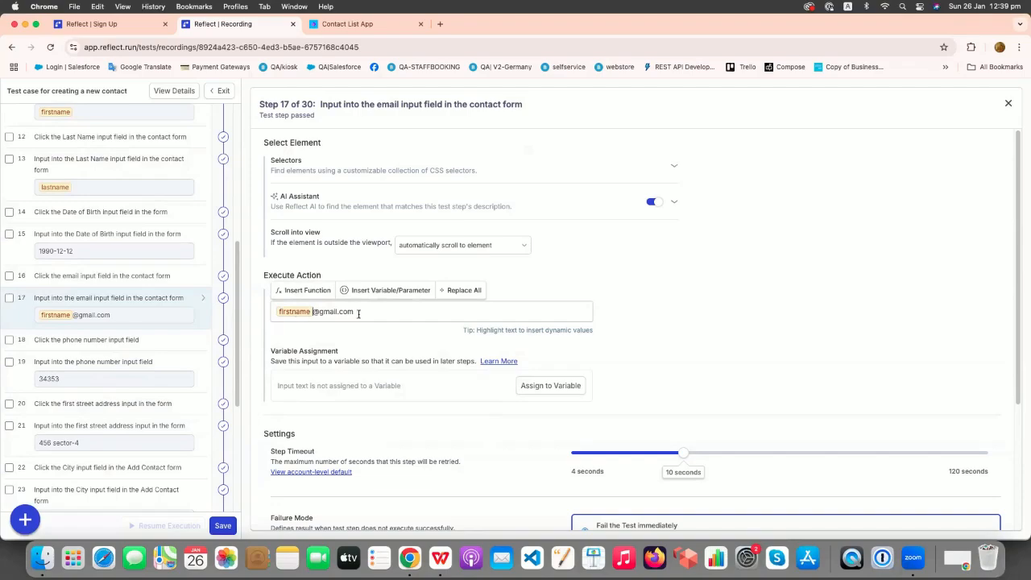
Fix the city step's misspelled value by appending the missing 'a'.
scroll(167, 416, "down", 5)
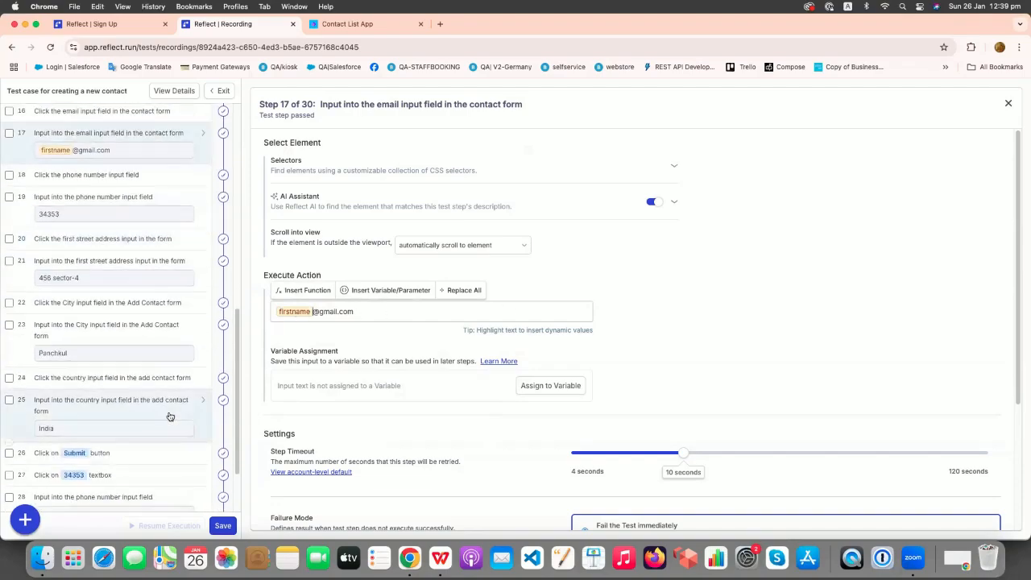
left_click(90, 355)
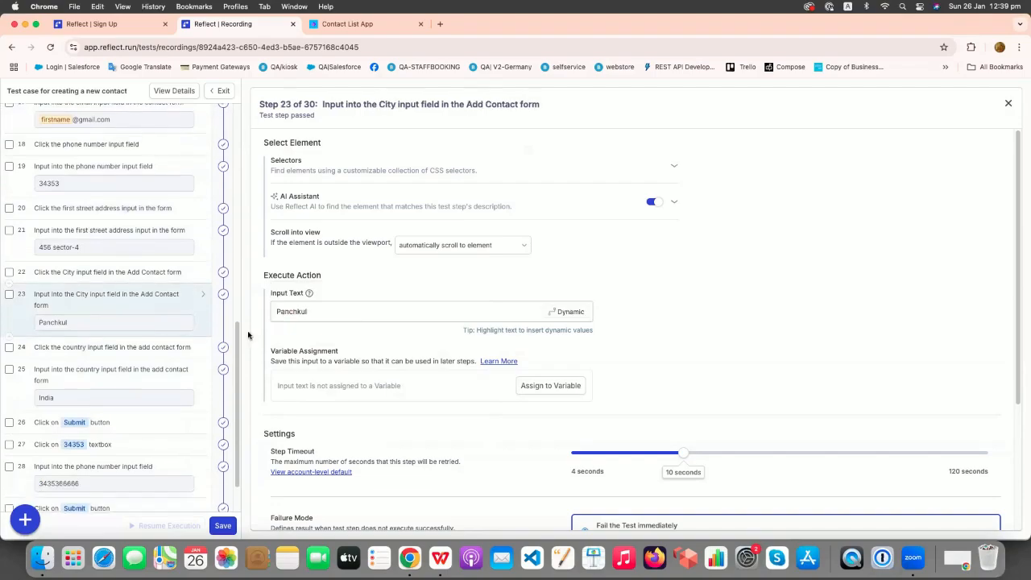
left_click(312, 311)
type("a")
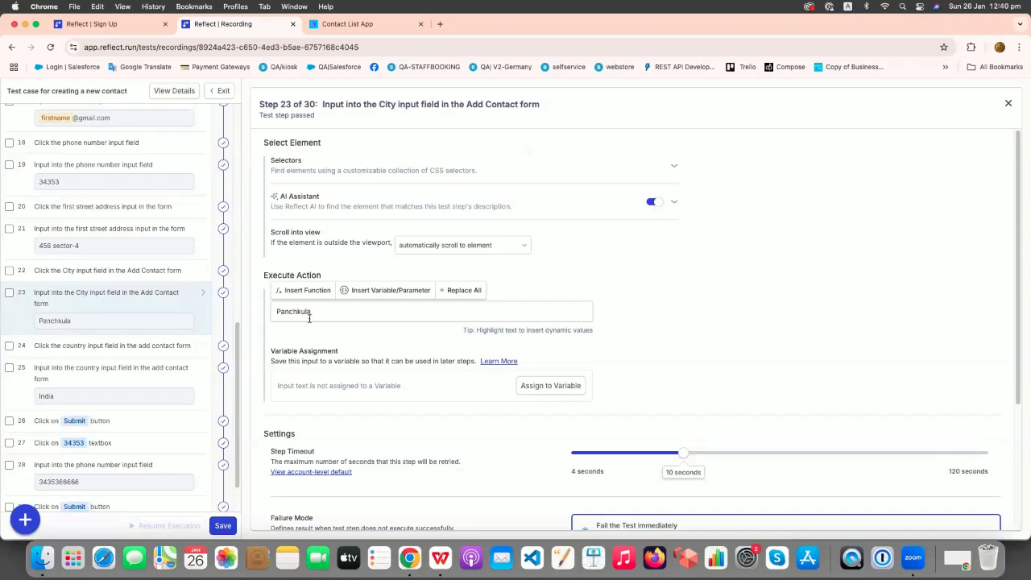
scroll(183, 420, "down", 2)
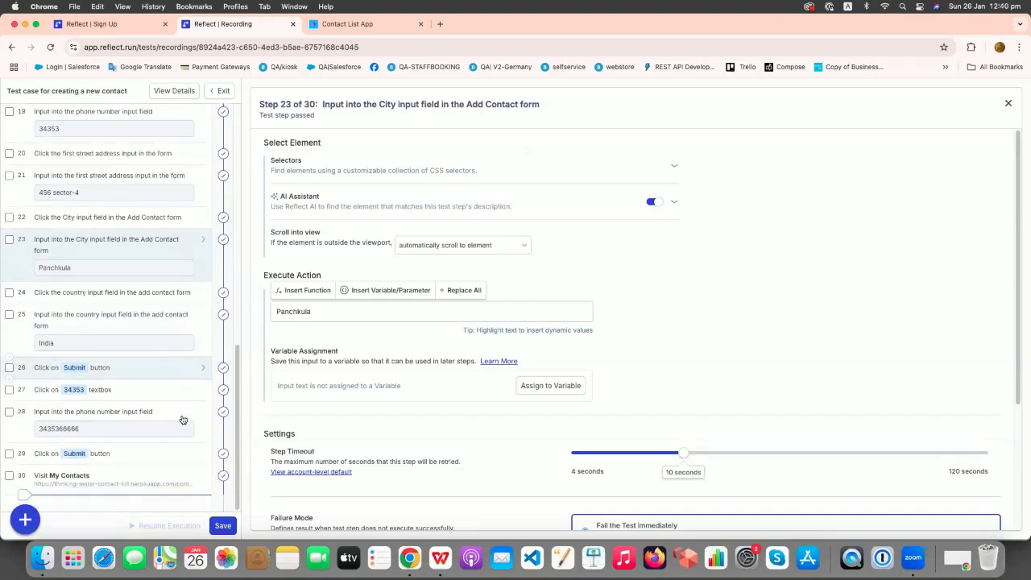
Record a click on the new contact's row, then select that step's Expected Text name.
left_click(1007, 105)
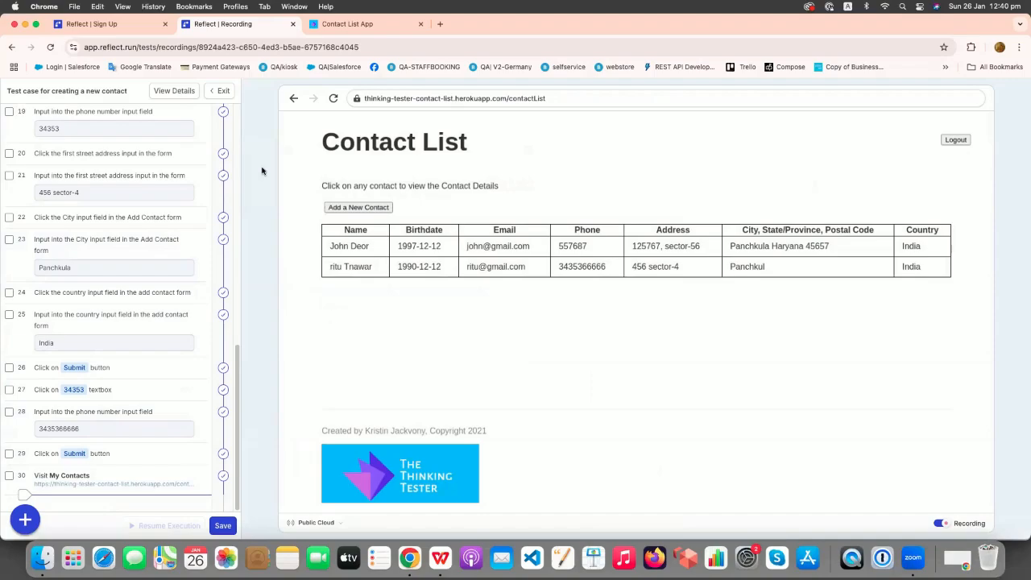
left_click(333, 271)
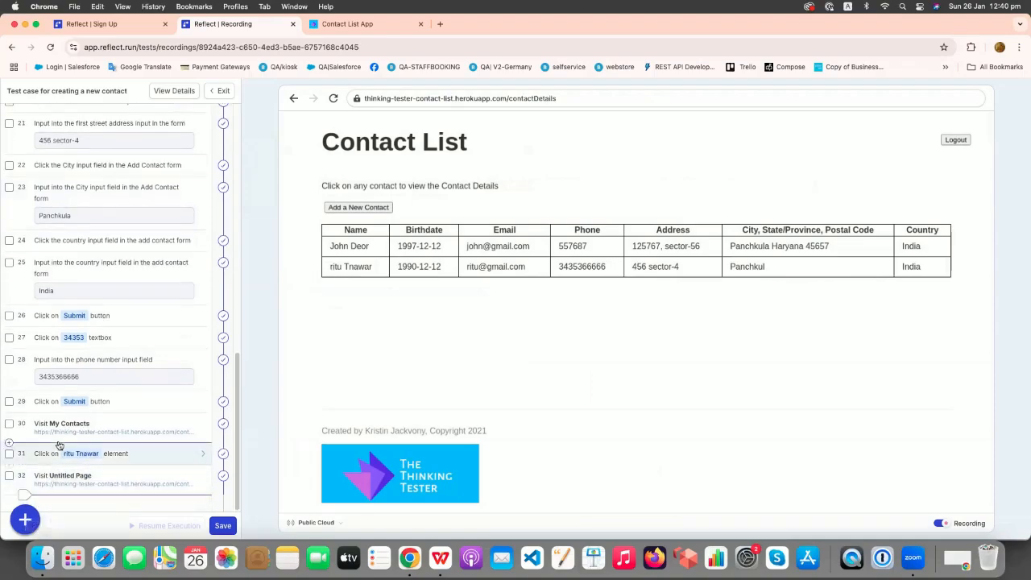
left_click(158, 458)
left_click_drag(330, 311, 258, 310)
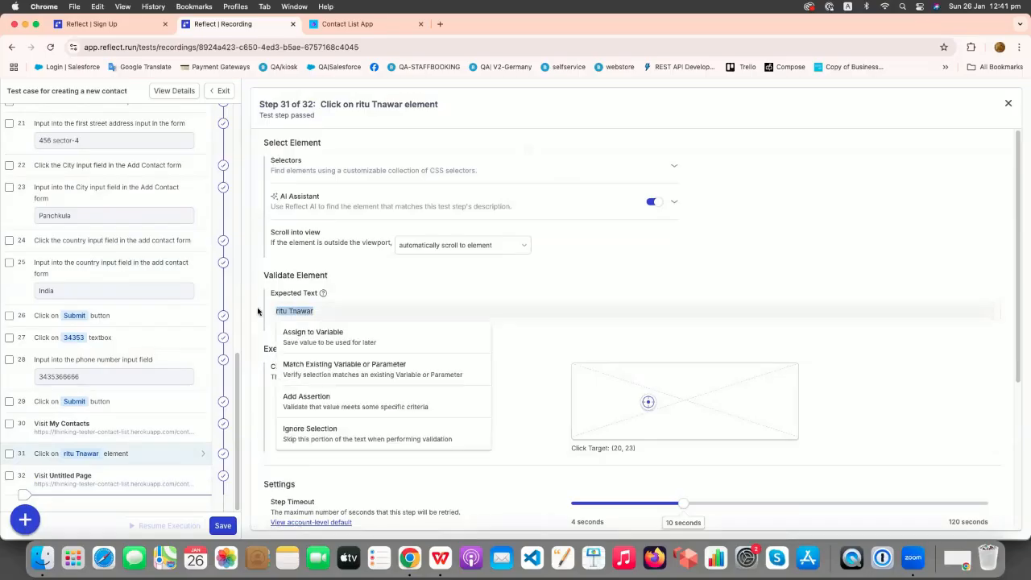
Add an assertion on step 31 that the name equals the firstname and lastname parameters.
left_click(383, 400)
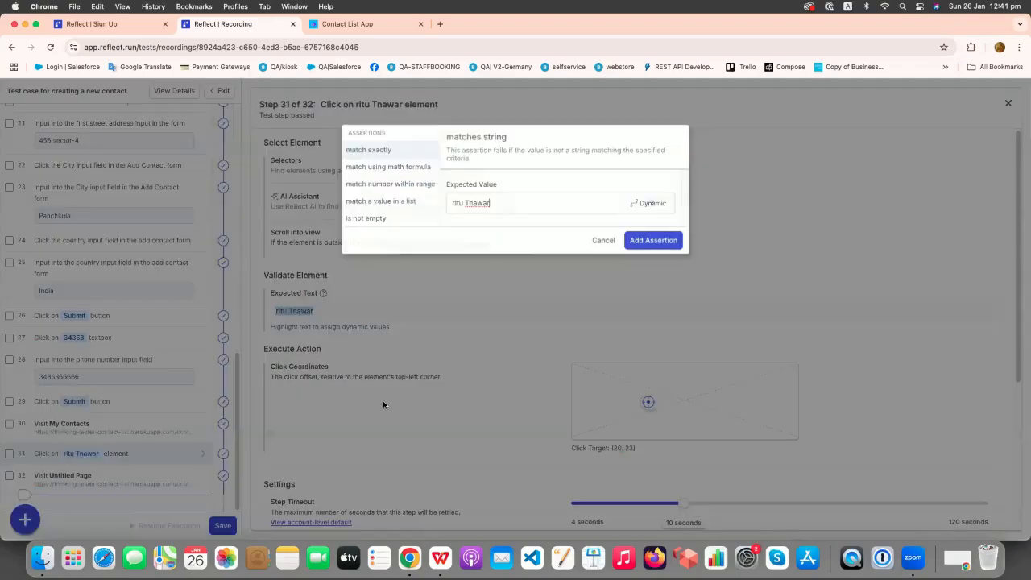
left_click_drag(517, 203, 434, 202)
key("BackSpace")
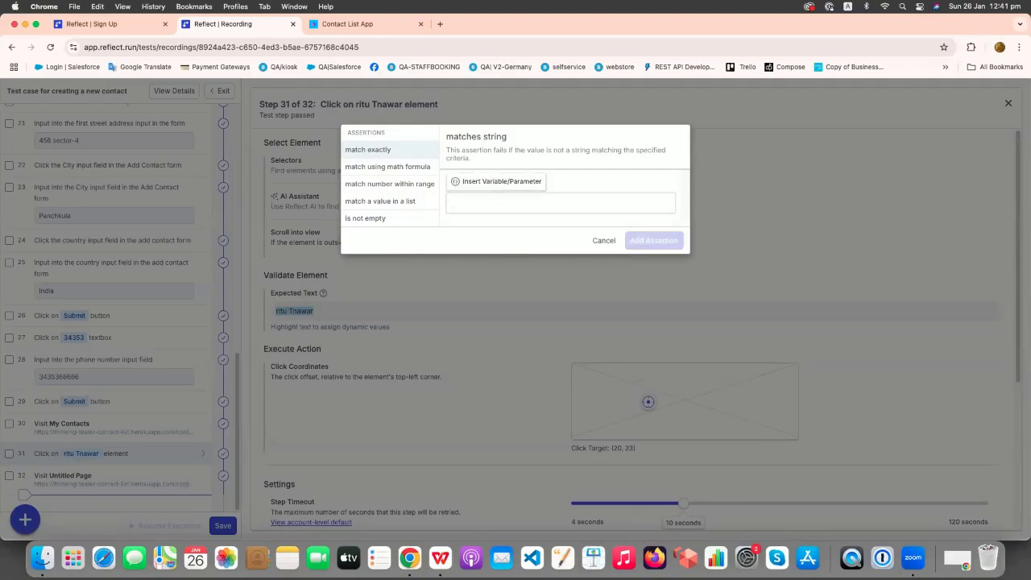
type("fir")
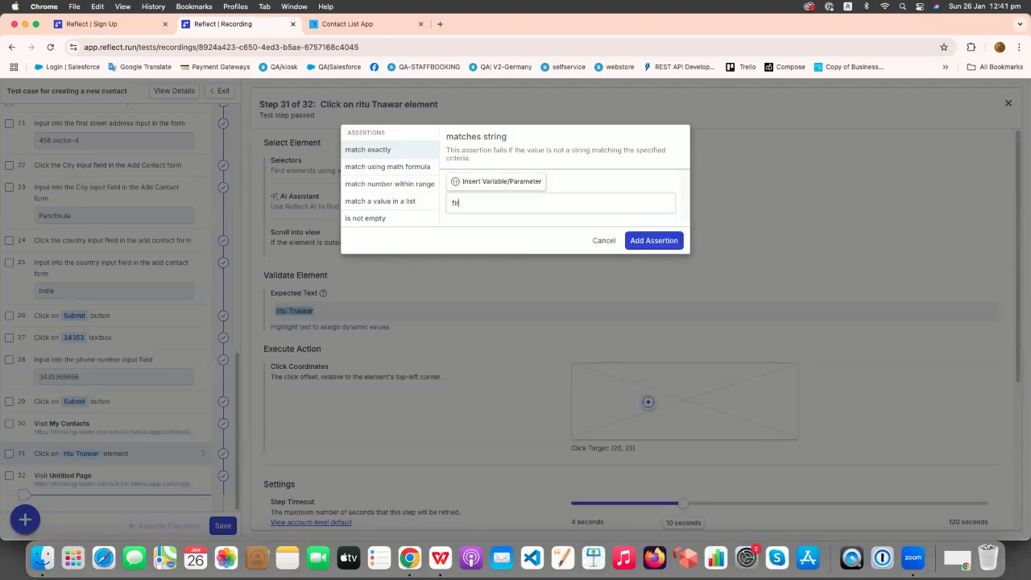
key("BackSpace")
key("BackSpace")
key("BackSpace")
left_click(494, 181)
left_click(482, 269)
left_click(512, 185)
left_click(518, 302)
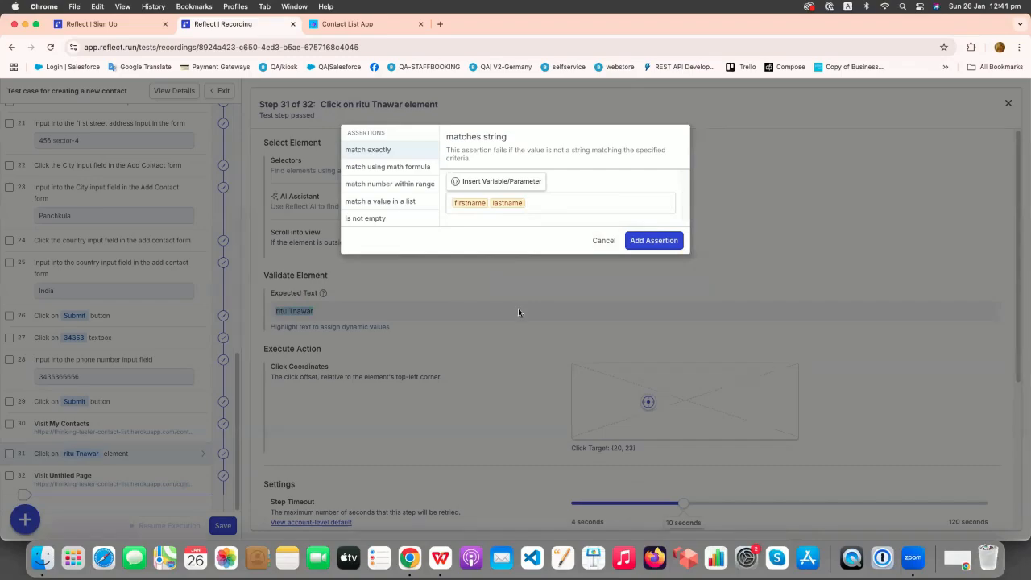
left_click(651, 241)
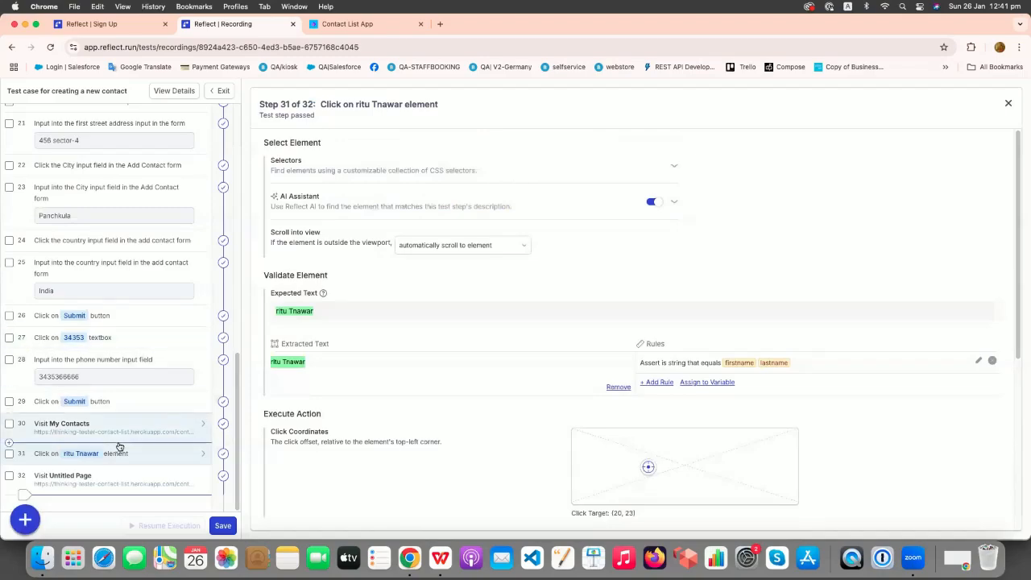
Save the test, start it with Save and Run, and watch the run live.
left_click(223, 527)
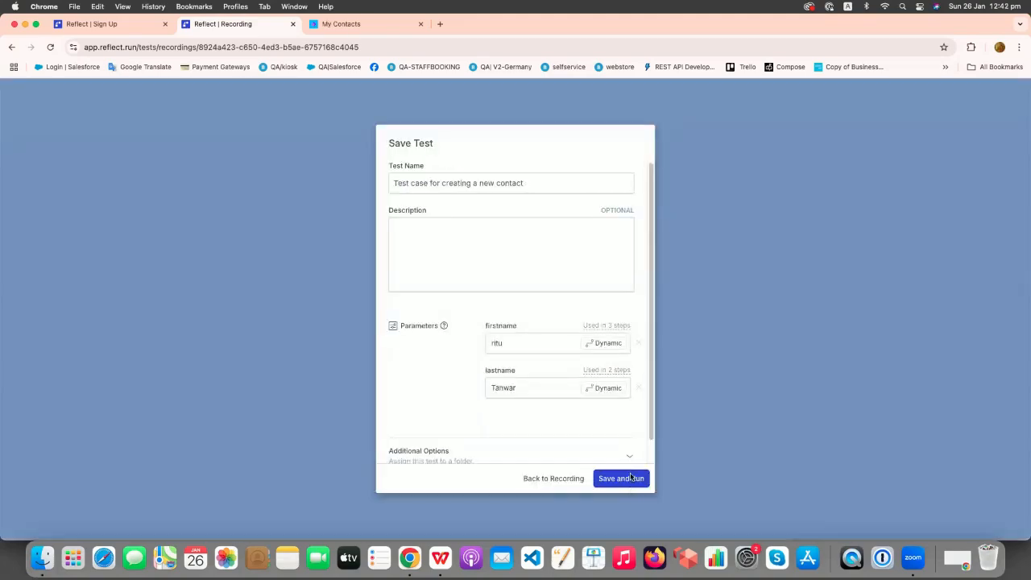
left_click(632, 478)
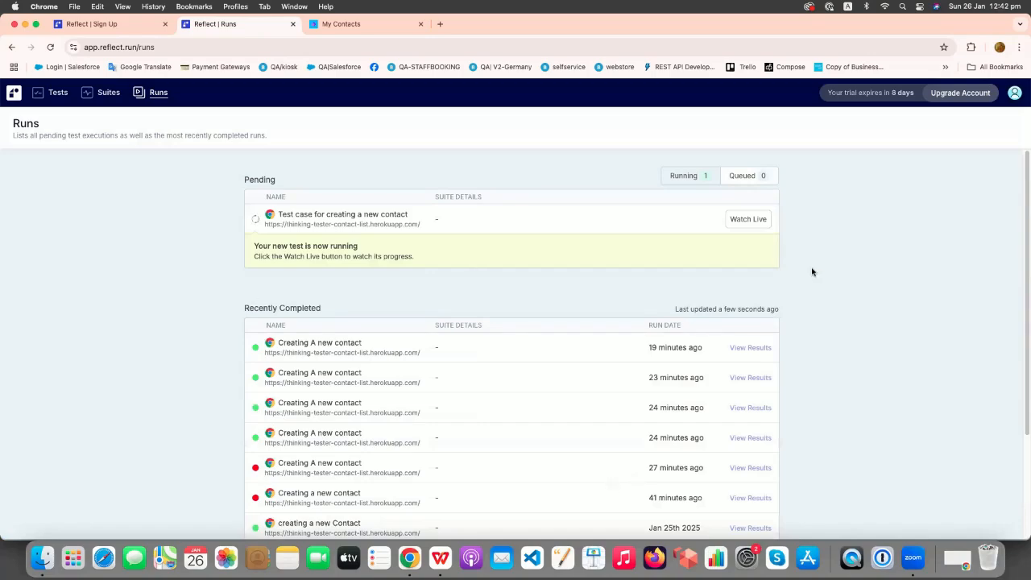
left_click(748, 220)
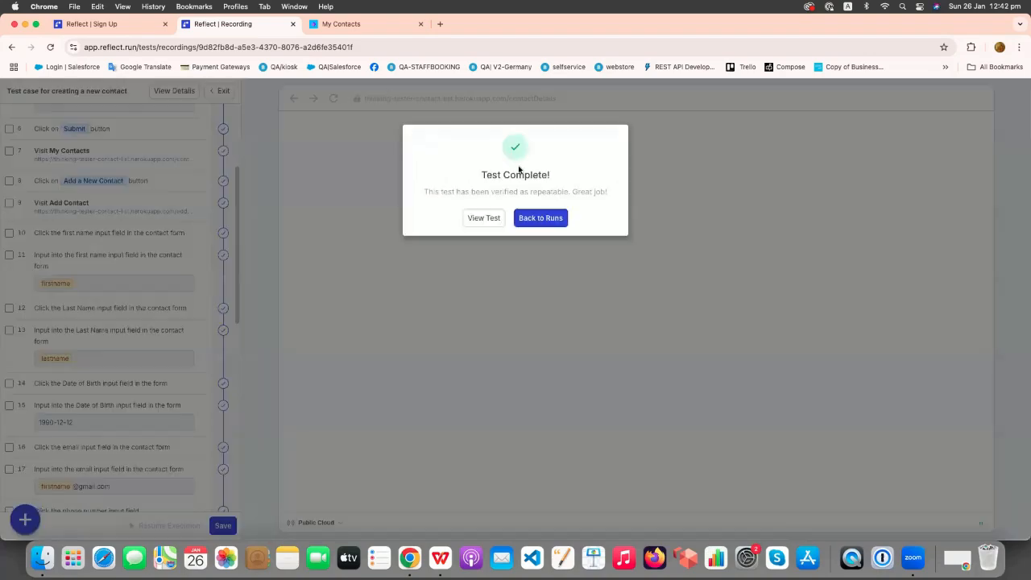
View the latest run's results, return to the Tests list, and switch to Reflect_run_Tutorial.pptx in WPS Office.
left_click(479, 219)
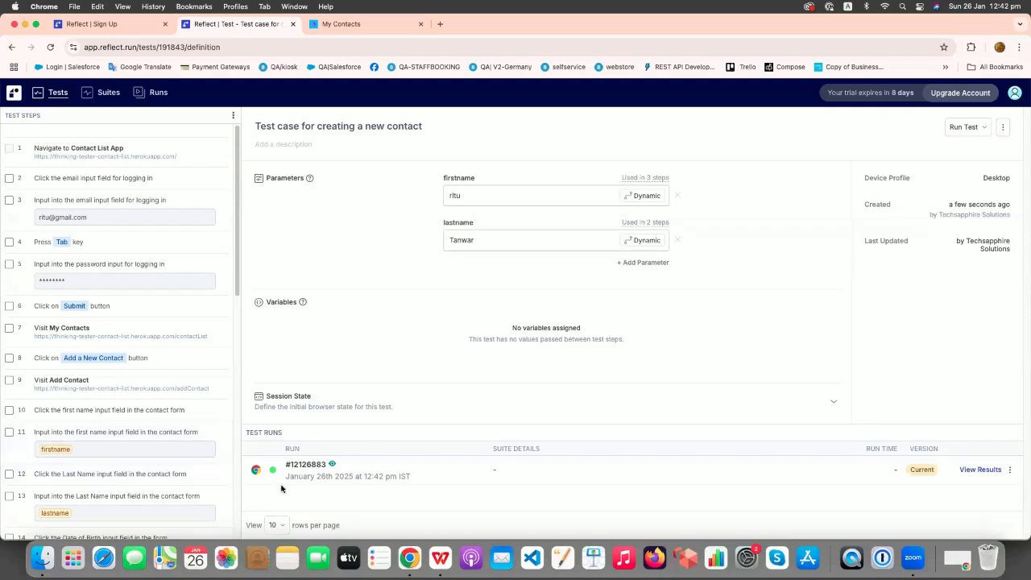
left_click(980, 470)
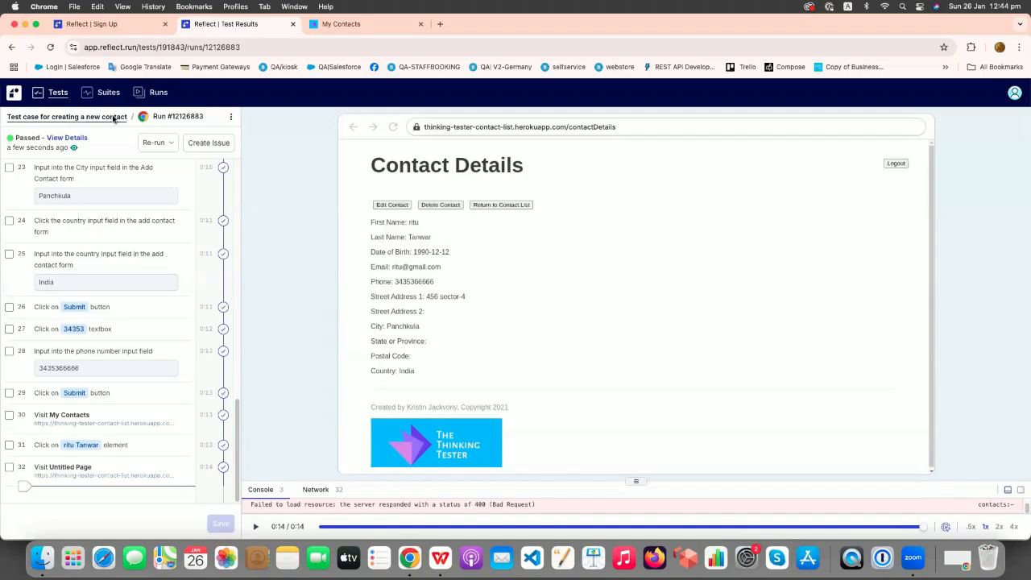
left_click(13, 47)
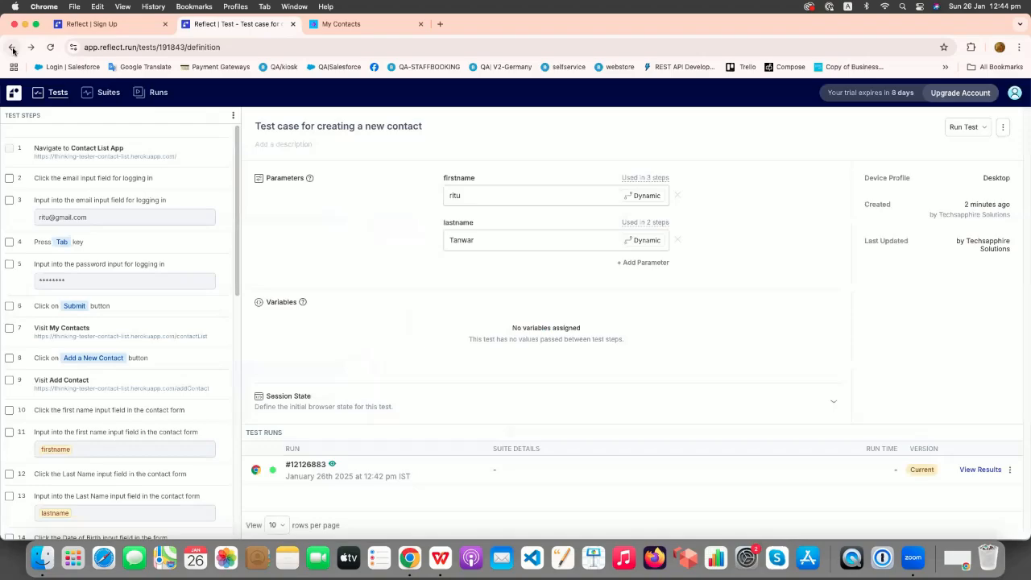
left_click(67, 97)
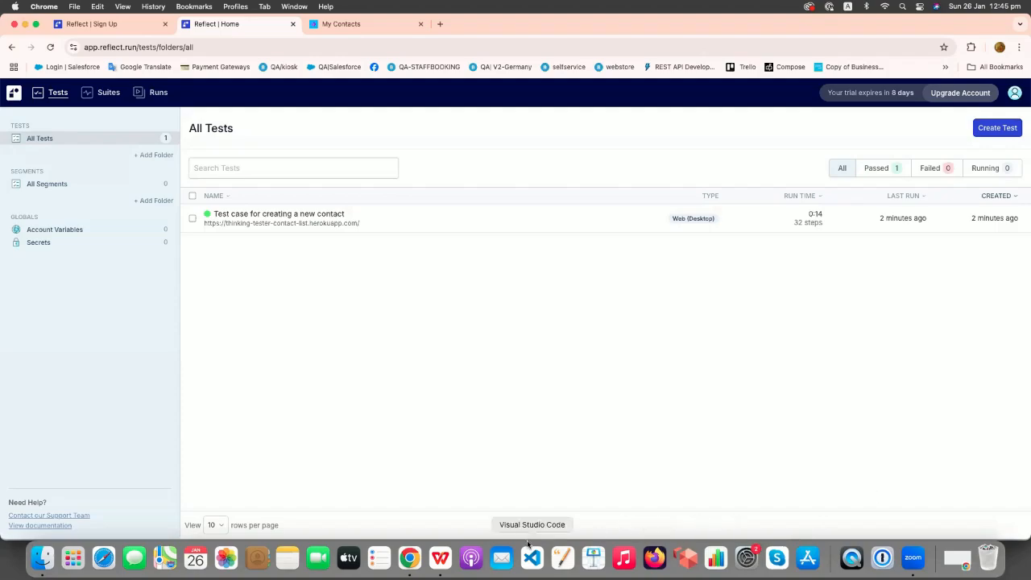
left_click(445, 568)
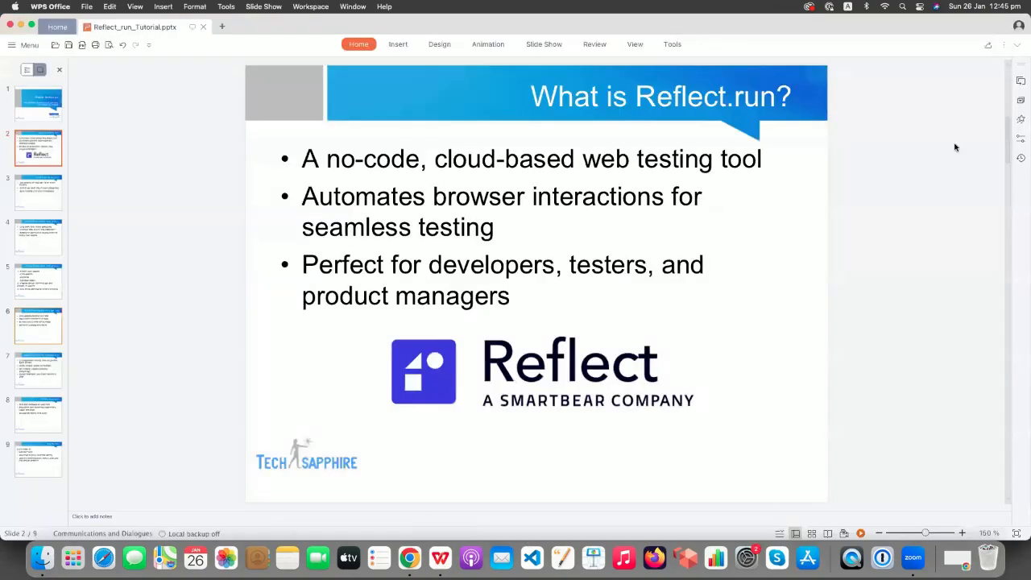
Step through slides 7 'Advanced Features' and 8 'Pricing and Plans', checking Reflect's billing settings in between.
left_click(26, 372)
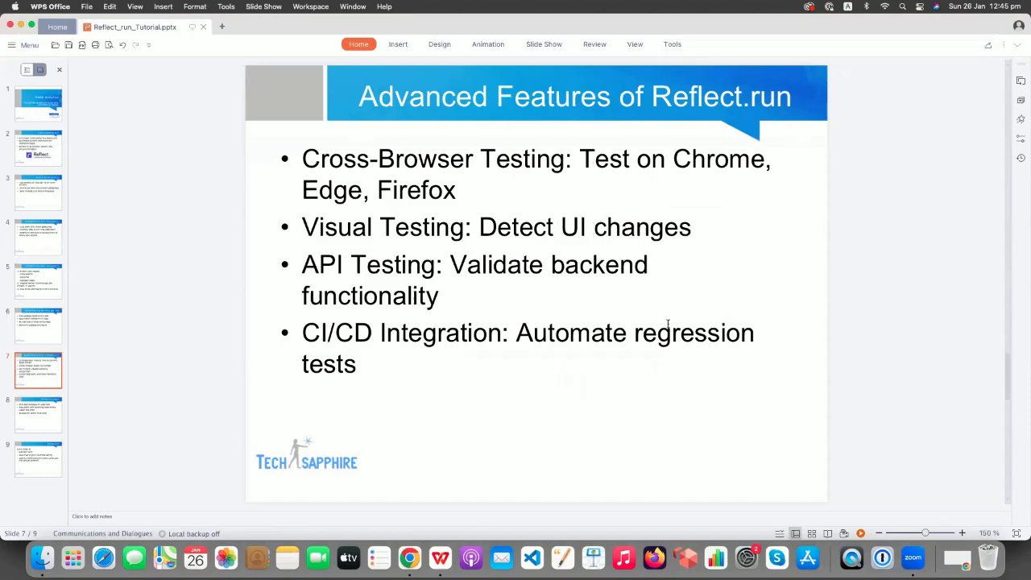
left_click(35, 424)
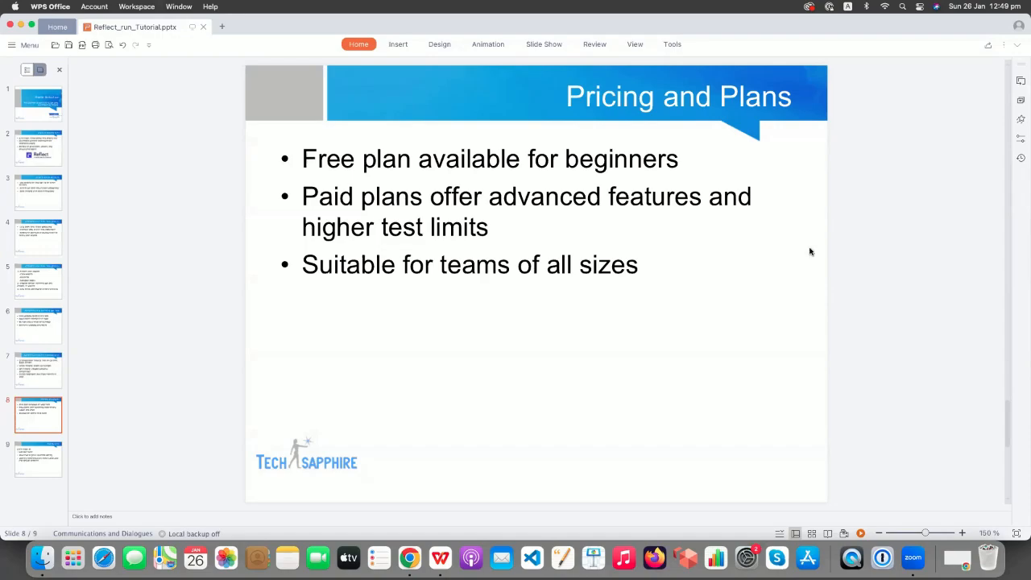
left_click(410, 557)
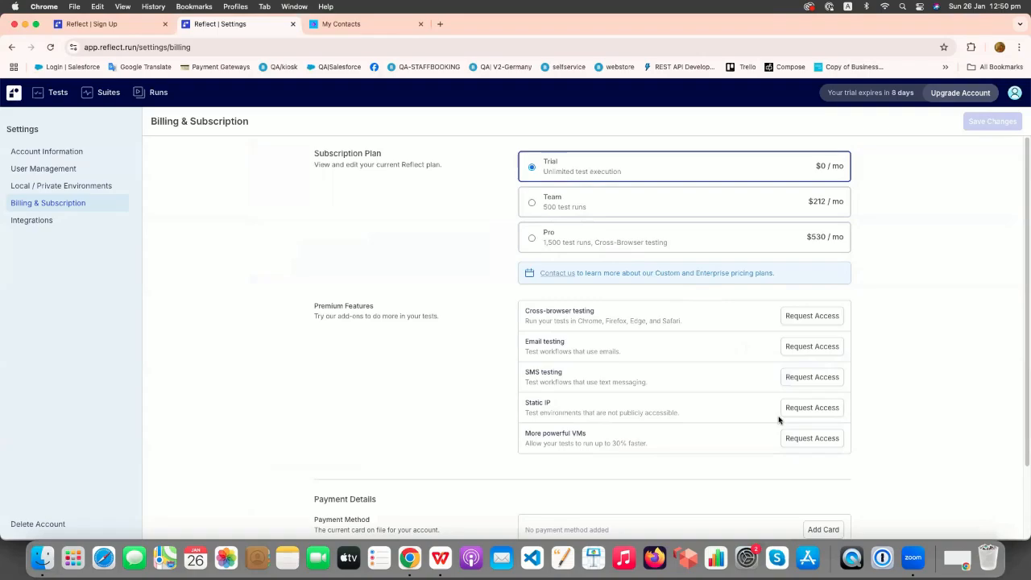
left_click(439, 557)
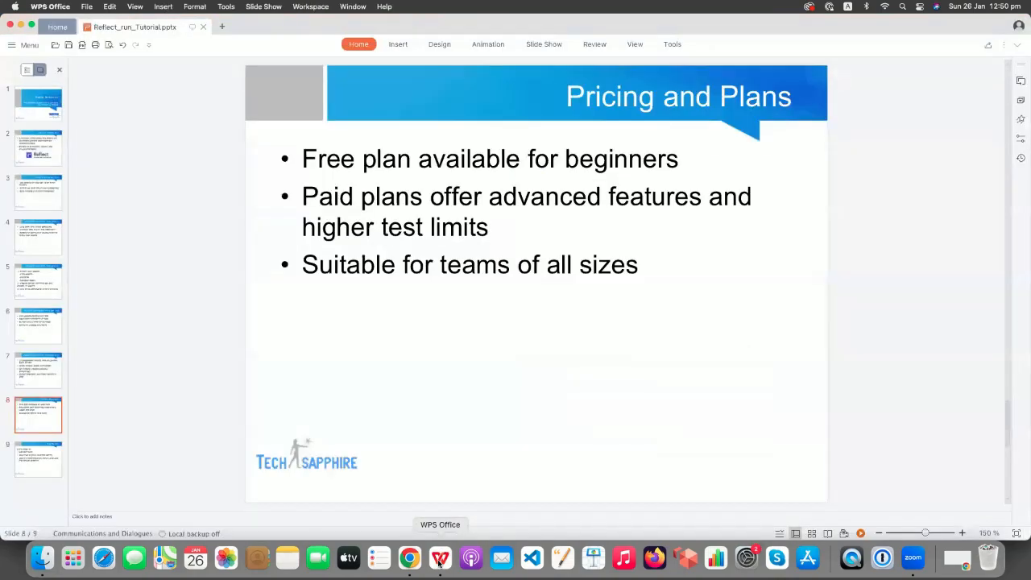